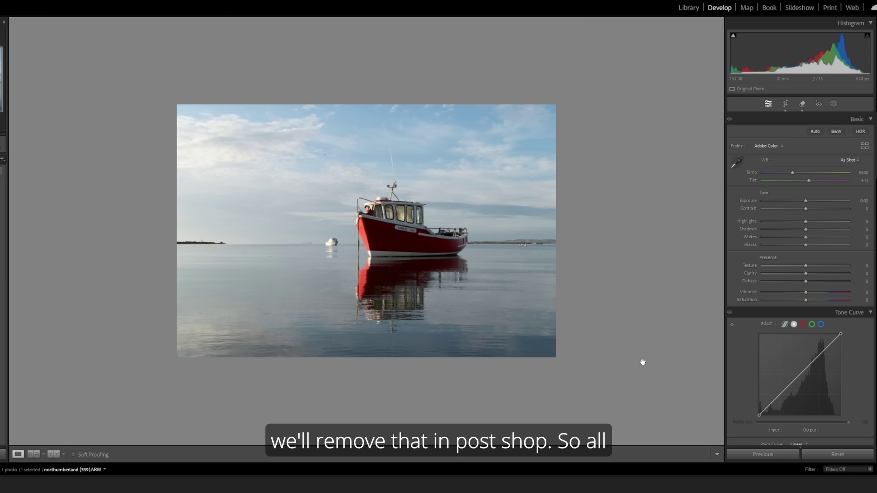
# Show the boat photo's Edit In submenu with Edit in Adobe Photoshop
pyautogui.rightClick(331, 257)
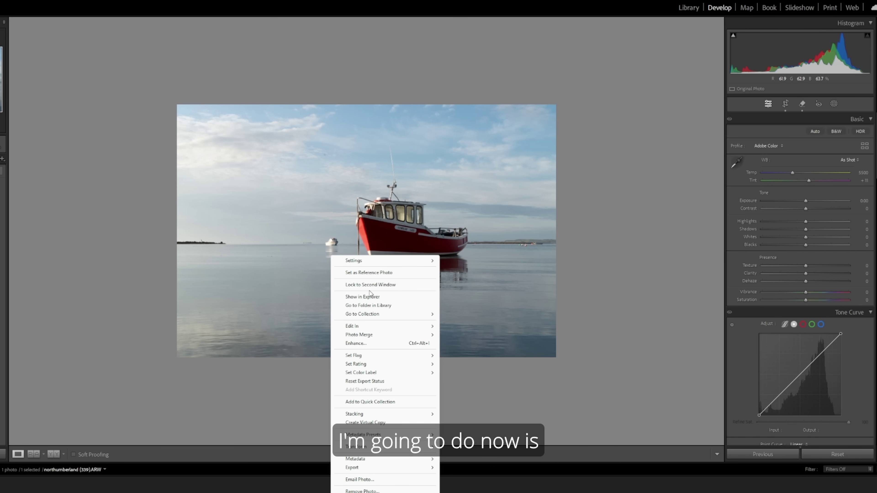
pyautogui.moveTo(368, 326)
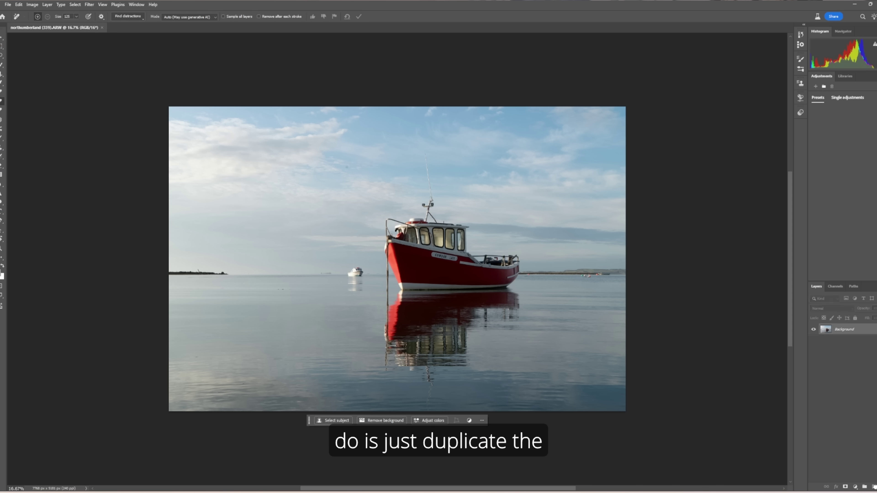
# Duplicate the layer, hide Background, and mark the sky speck and distant white boat for removal
pyautogui.hotkey('ctrl', 'j')
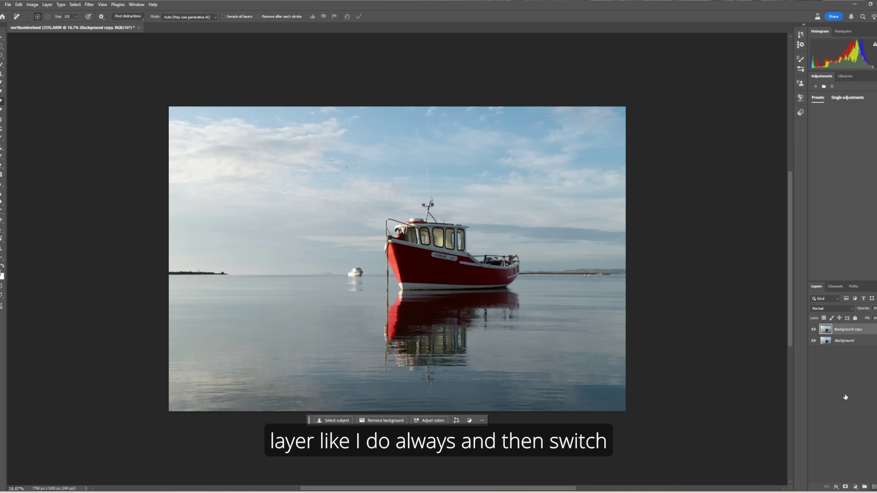
pyautogui.click(815, 341)
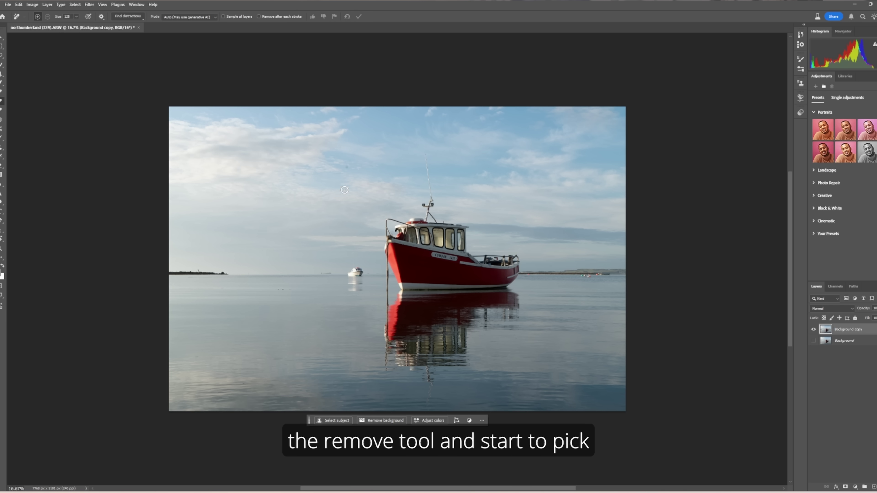
pyautogui.click(347, 166)
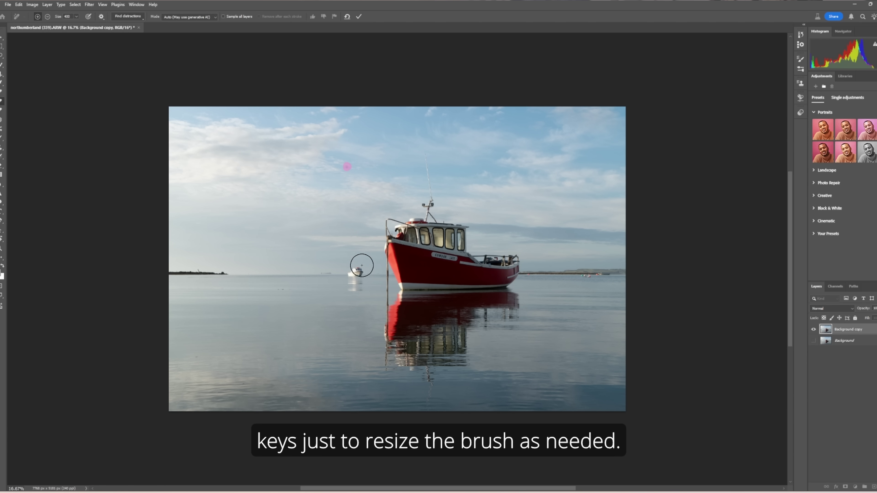
pyautogui.moveTo(361, 267)
pyautogui.mouseDown()
pyautogui.moveTo(350, 274)
pyautogui.moveTo(355, 286)
pyautogui.moveTo(362, 276)
pyautogui.moveTo(354, 289)
pyautogui.moveTo(340, 276)
pyautogui.moveTo(315, 273)
pyautogui.mouseUp()
# Mark the left shoreline and the horizon on both sides of the boat, then apply the removal
pyautogui.press('[')
pyautogui.press('[')
pyautogui.press('[')
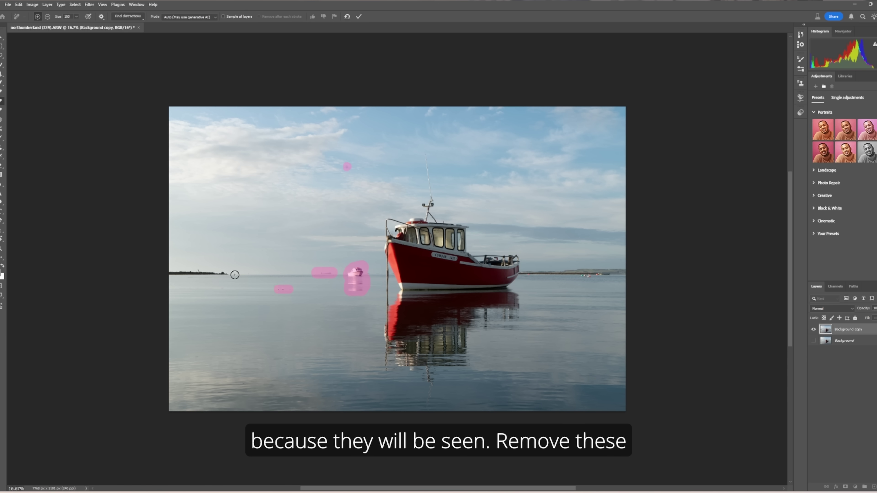
pyautogui.press(']')
pyautogui.moveTo(228, 273)
pyautogui.mouseDown()
pyautogui.moveTo(166, 271)
pyautogui.moveTo(227, 273)
pyautogui.mouseUp()
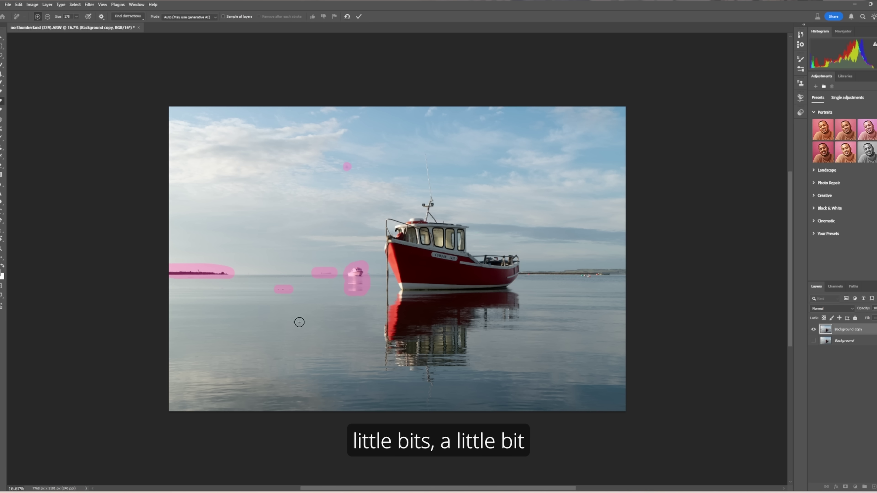
pyautogui.press('[')
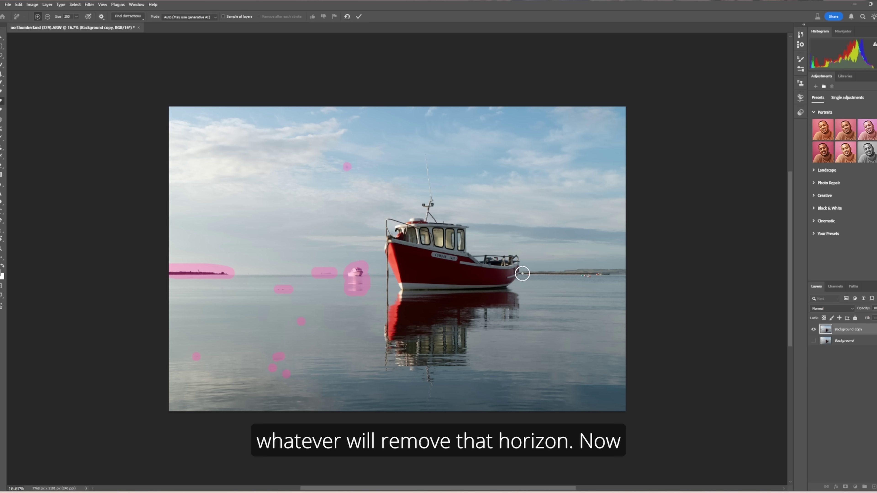
pyautogui.moveTo(524, 274)
pyautogui.mouseDown()
pyautogui.moveTo(623, 280)
pyautogui.moveTo(614, 270)
pyautogui.moveTo(558, 270)
pyautogui.moveTo(623, 277)
pyautogui.moveTo(565, 272)
pyautogui.mouseUp()
pyautogui.press(']')
pyautogui.press(']')
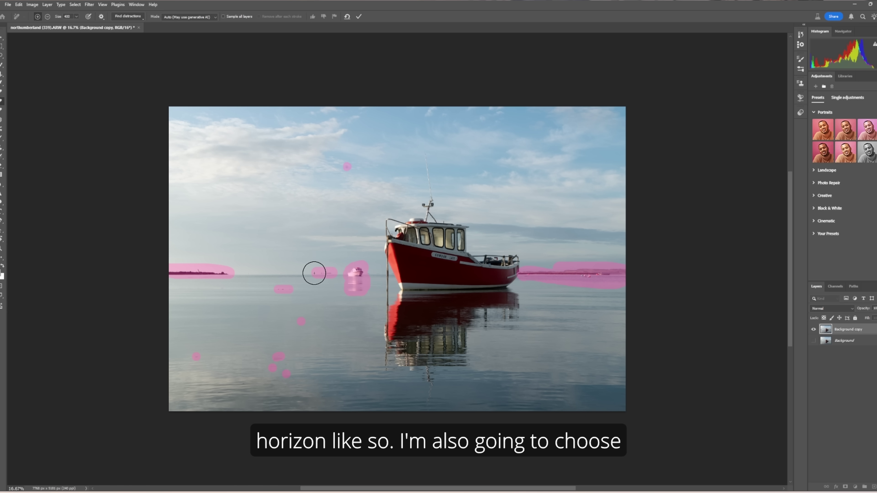
pyautogui.moveTo(314, 273)
pyautogui.mouseDown()
pyautogui.moveTo(164, 271)
pyautogui.moveTo(358, 275)
pyautogui.mouseUp()
pyautogui.press('[')
pyautogui.press('[')
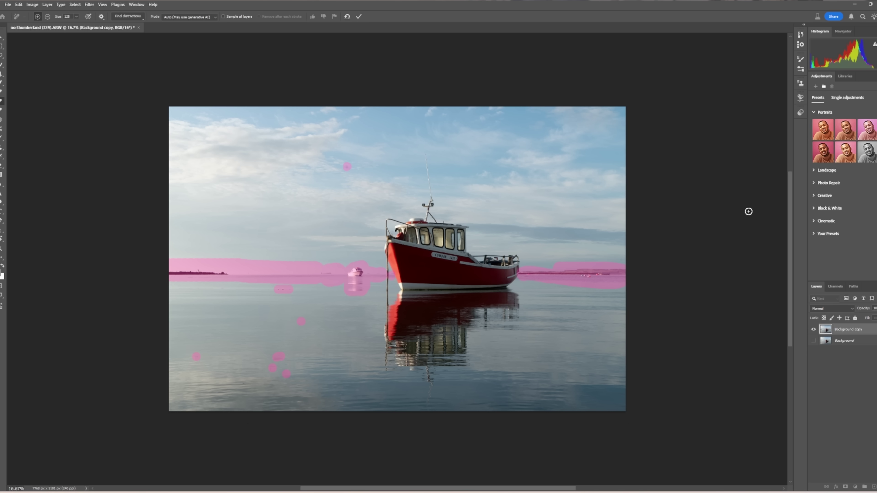
pyautogui.click(359, 17)
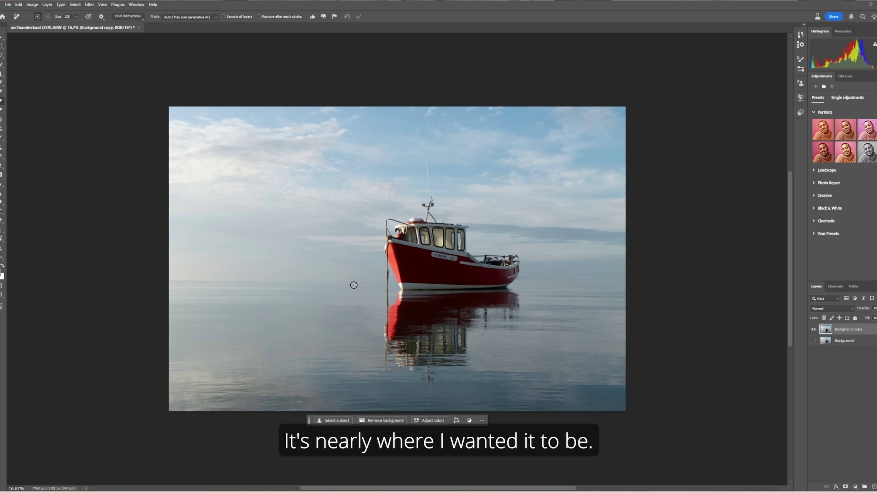
# Paint the Remove tool along the faint leftover horizon left and right of the red boat, then apply it
pyautogui.press(']')
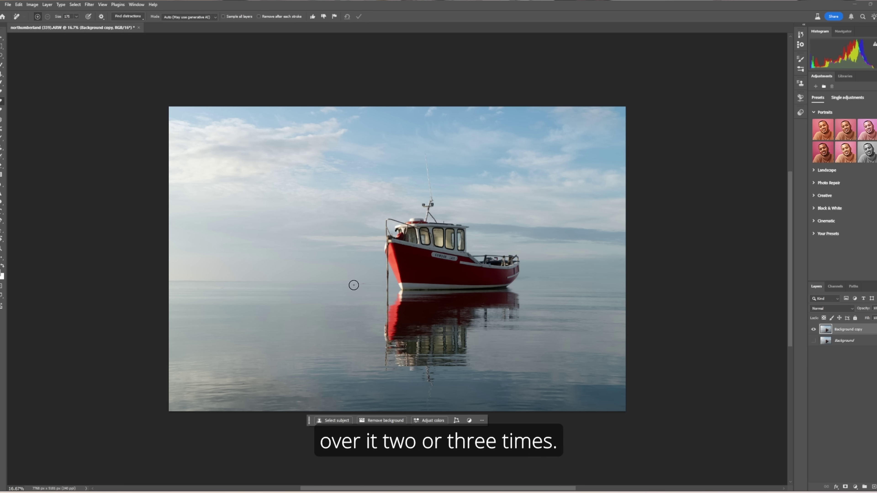
pyautogui.press('[')
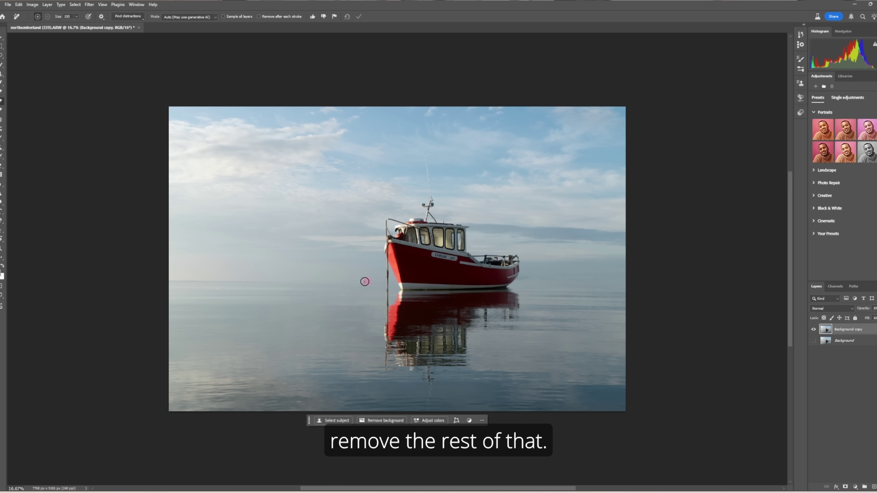
pyautogui.moveTo(359, 282); pyautogui.dragTo(357, 282)
pyautogui.press(']')
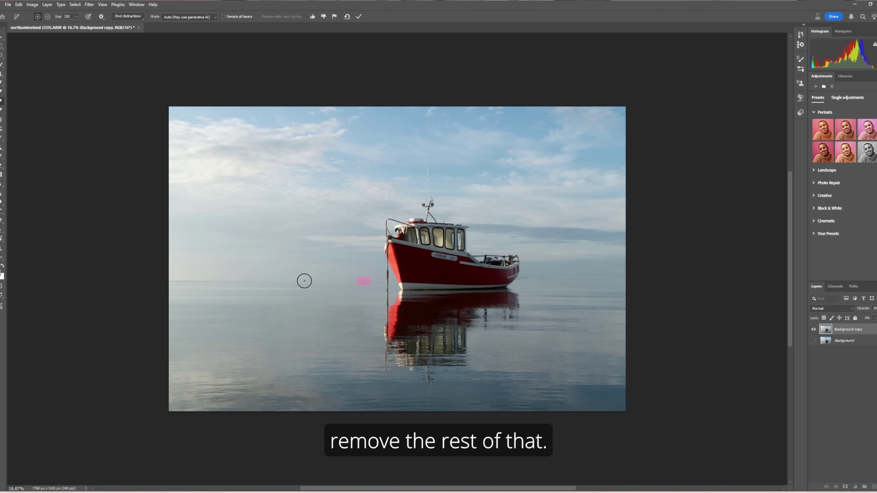
pyautogui.press(']')
pyautogui.moveTo(303, 280)
pyautogui.mouseDown()
pyautogui.moveTo(188, 275)
pyautogui.moveTo(172, 284)
pyautogui.moveTo(316, 281)
pyautogui.moveTo(186, 270)
pyautogui.mouseUp()
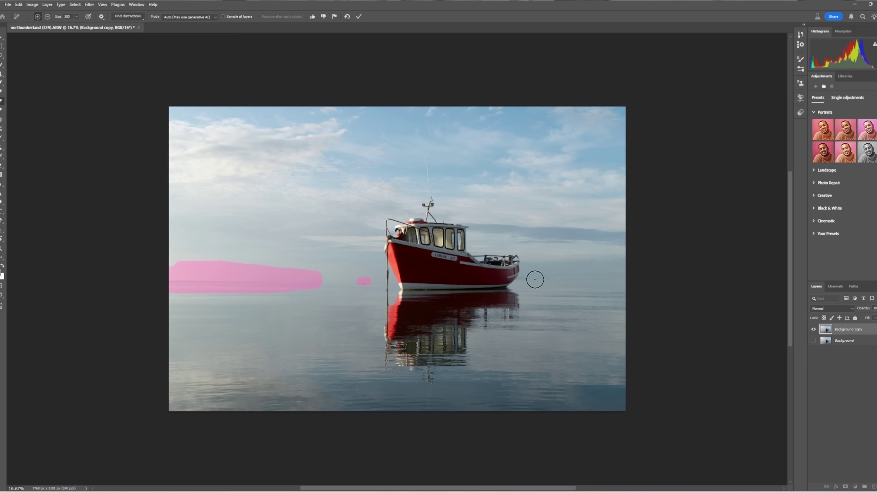
pyautogui.press('[')
pyautogui.press('[')
pyautogui.moveTo(523, 278); pyautogui.dragTo(635, 275)
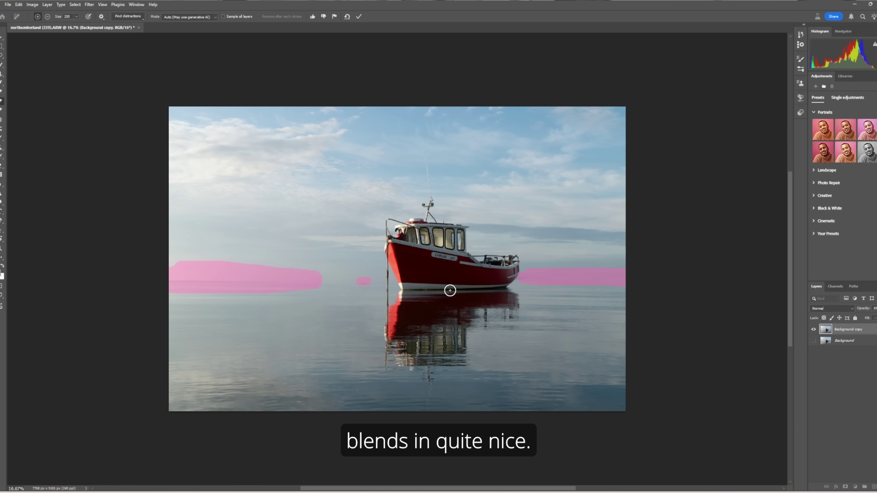
pyautogui.press('[')
pyautogui.press('[')
pyautogui.moveTo(356, 282); pyautogui.dragTo(319, 280)
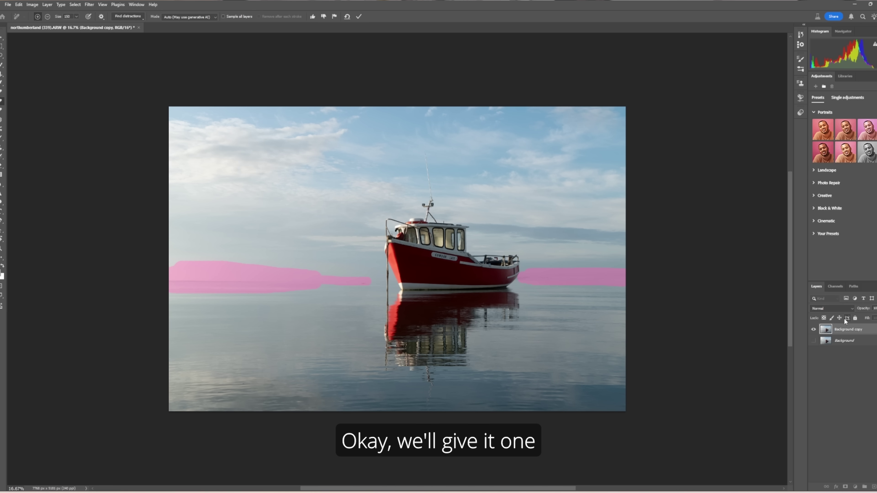
pyautogui.click(359, 17)
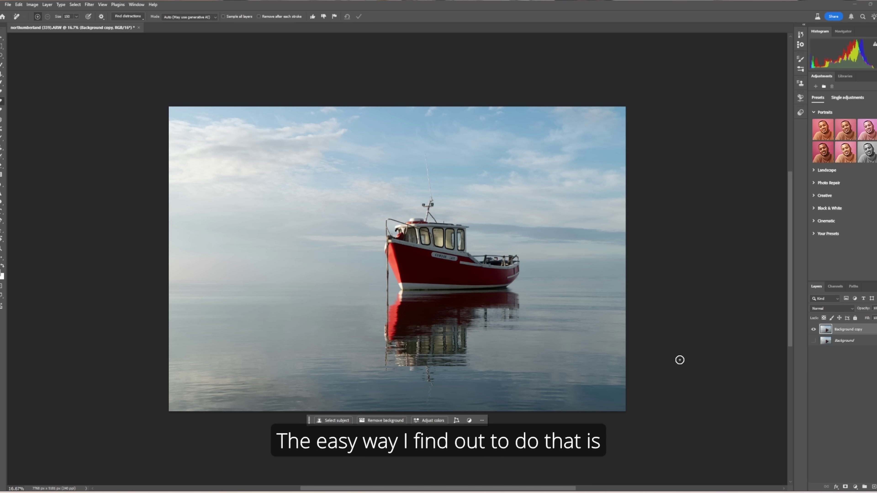
# Save the cleaned photo via File > Save and return to Lightroom to see the -Edit-2.tif version
pyautogui.click(19, 5)
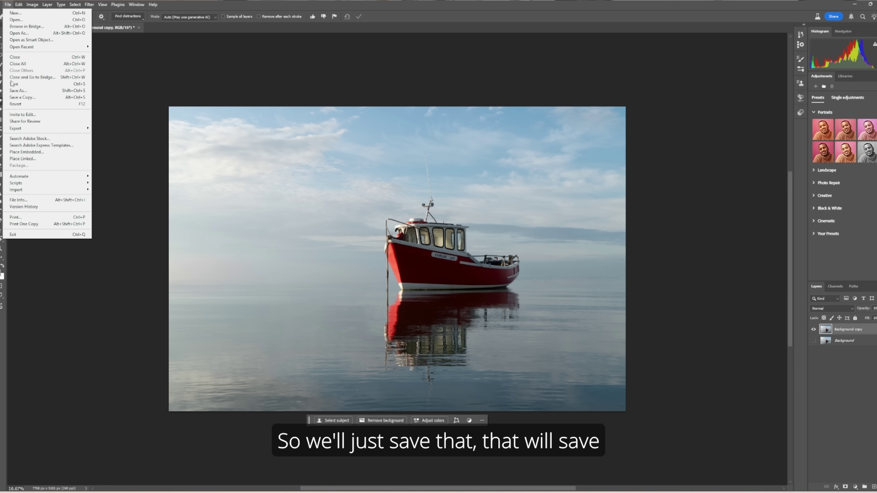
pyautogui.click(14, 82)
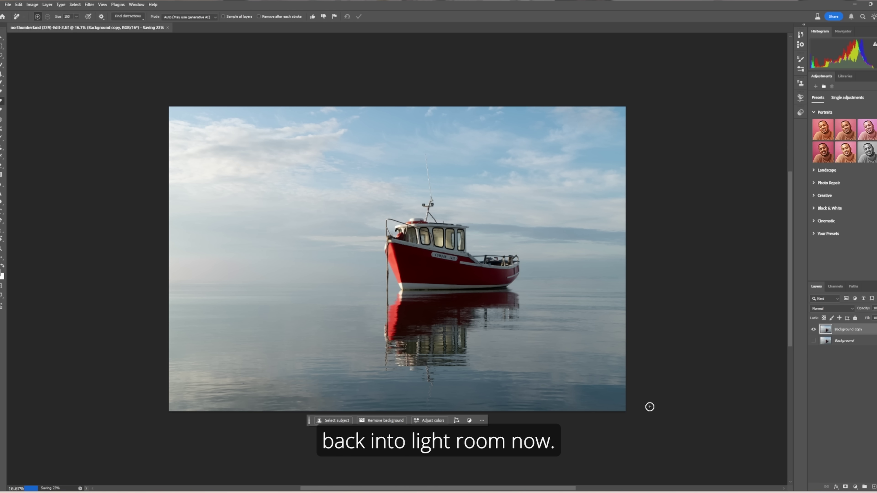
pyautogui.hotkey('alt', 'Tab')
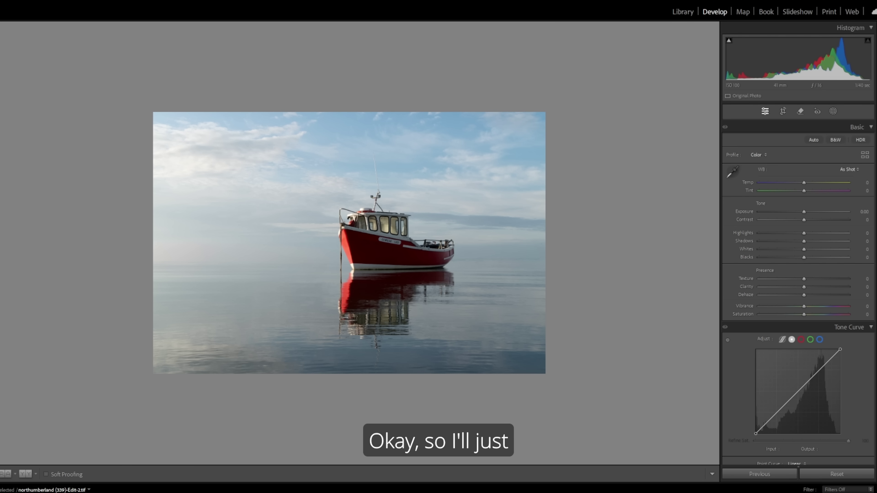
pyautogui.press('Left')
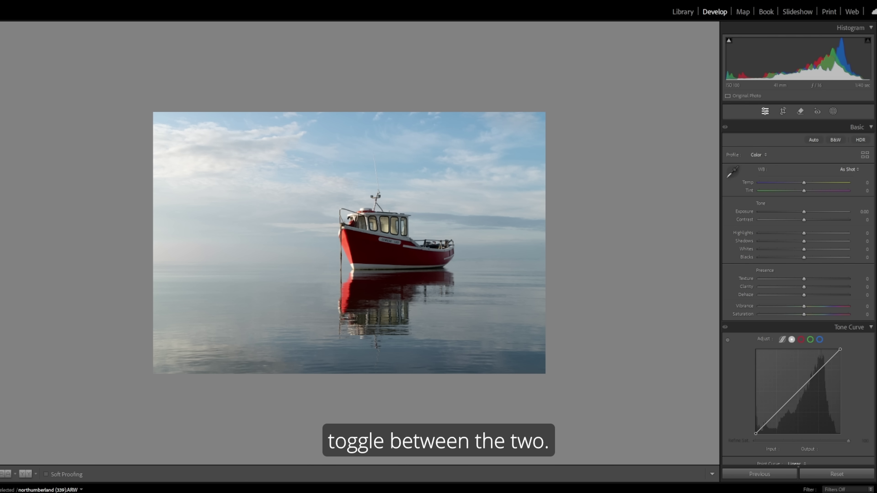
pyautogui.press('Right')
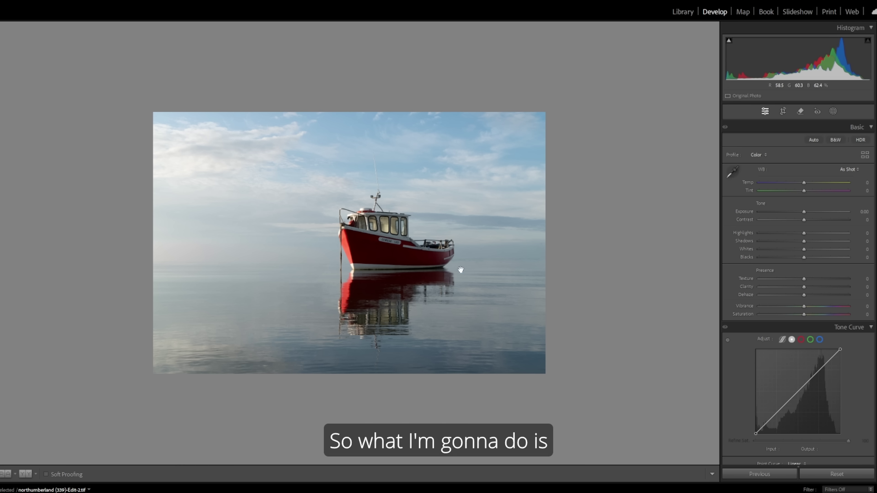
pyautogui.click(834, 111)
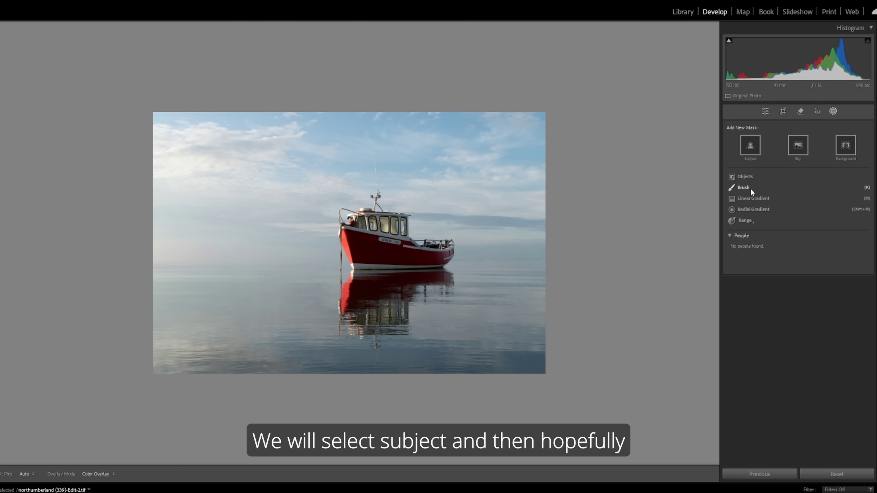
pyautogui.click(751, 146)
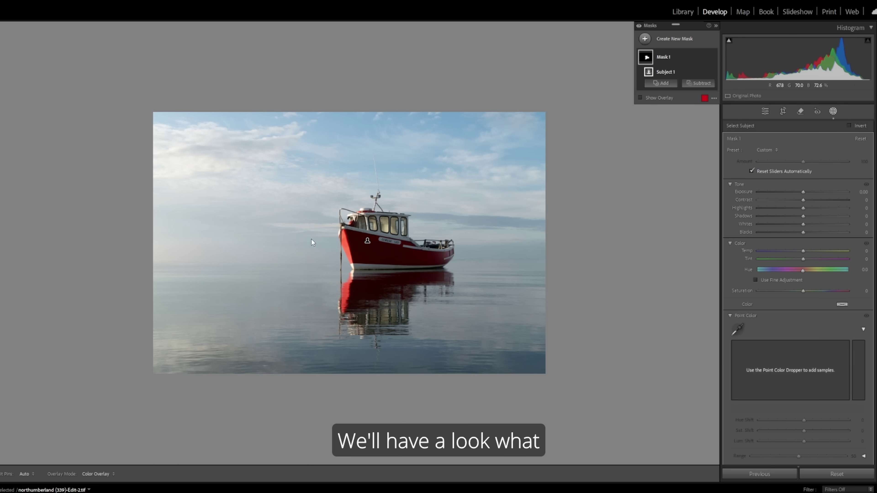
pyautogui.moveTo(367, 241)
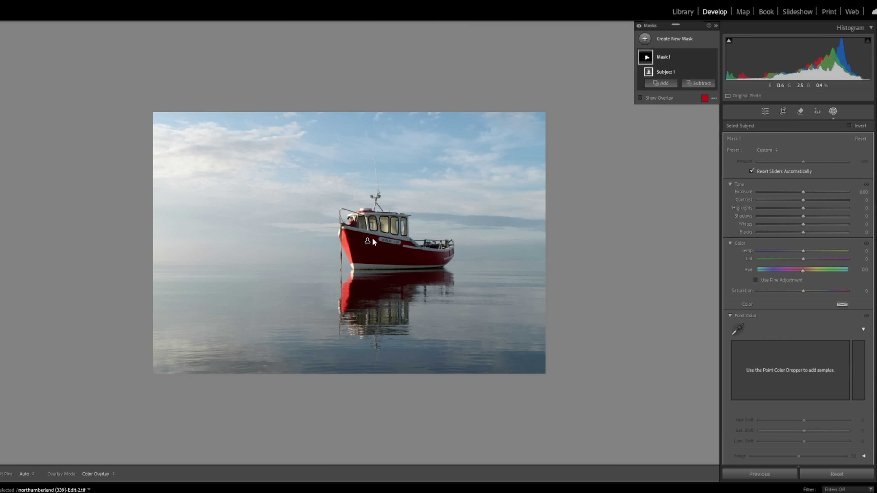
# Intersect Mask 1 with a fresh Select Subject selection
pyautogui.rightClick(682, 55)
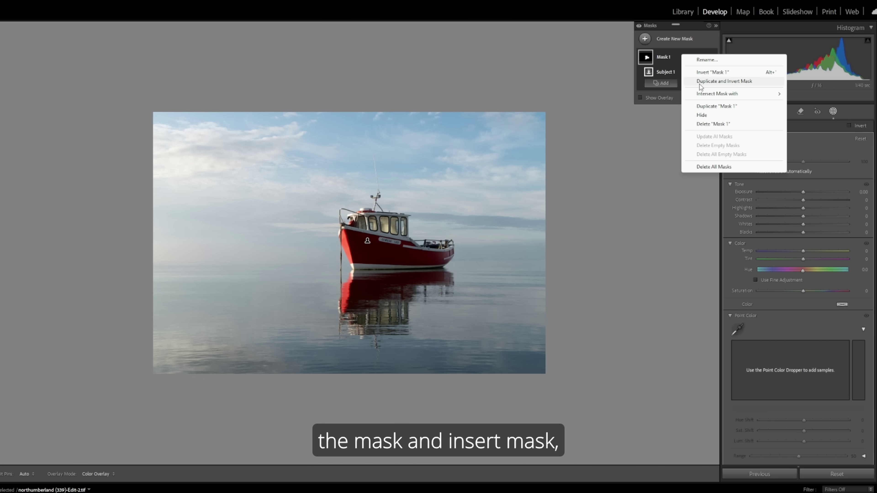
pyautogui.moveTo(701, 94)
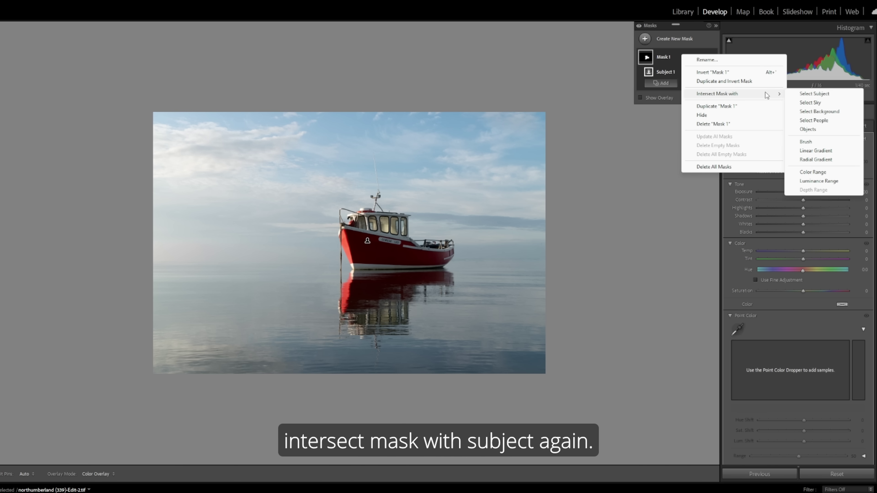
pyautogui.click(811, 95)
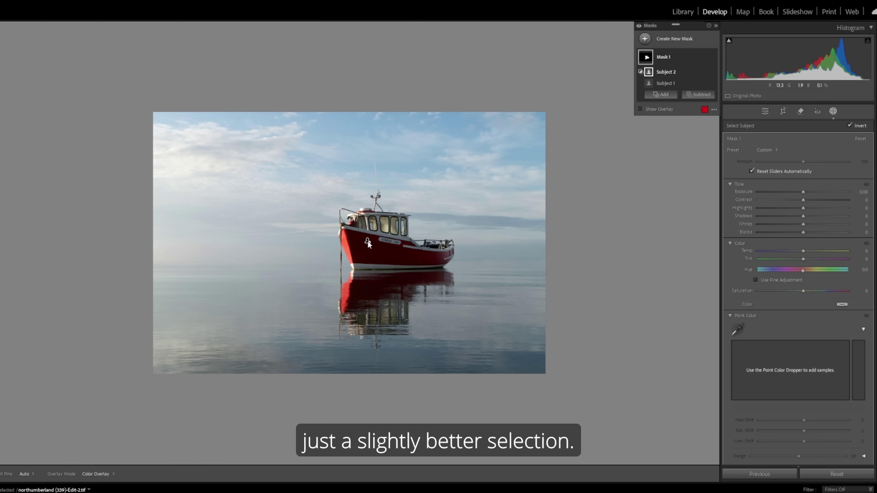
pyautogui.moveTo(367, 241)
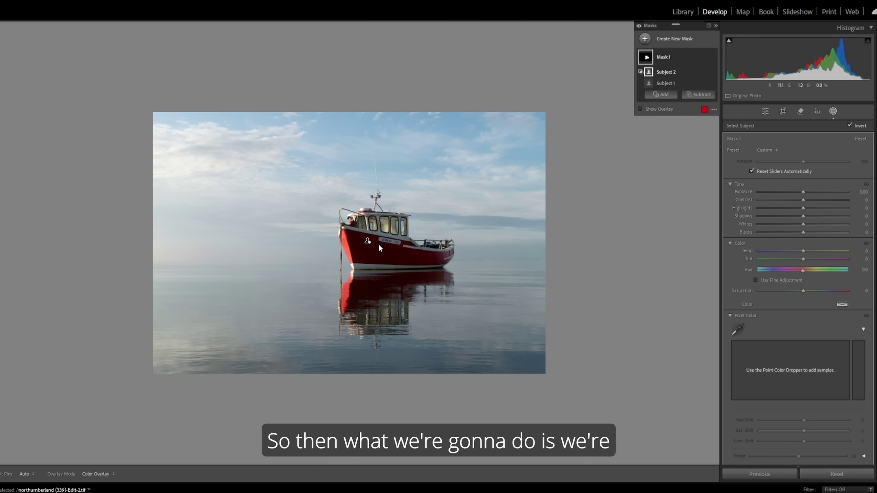
# Invert Mask 1 so it covers the sea and sky instead of the boat
pyautogui.click(681, 56)
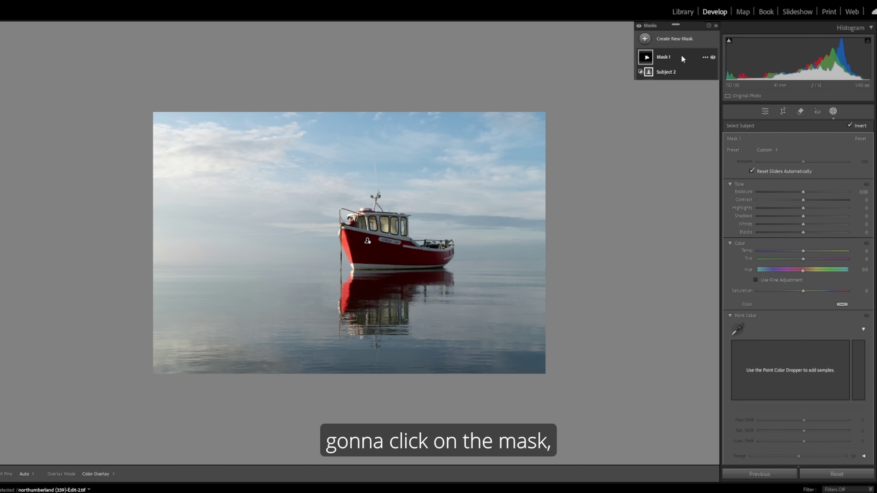
pyautogui.click(681, 57)
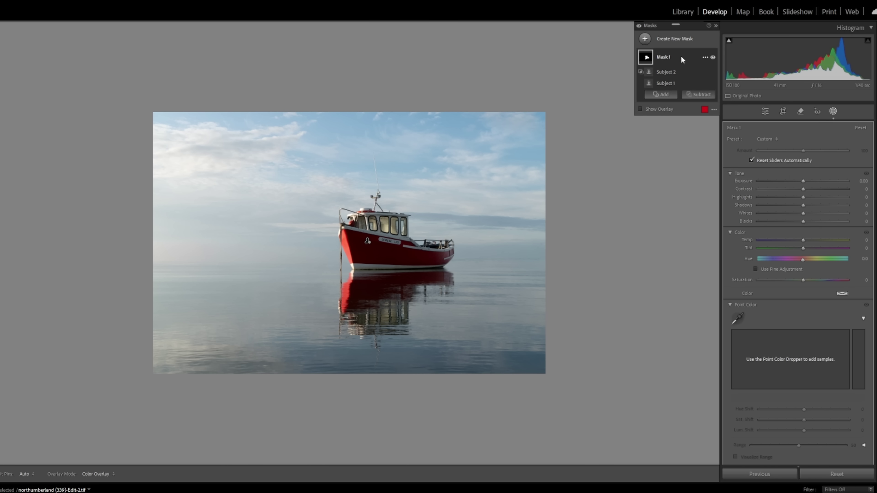
pyautogui.rightClick(681, 57)
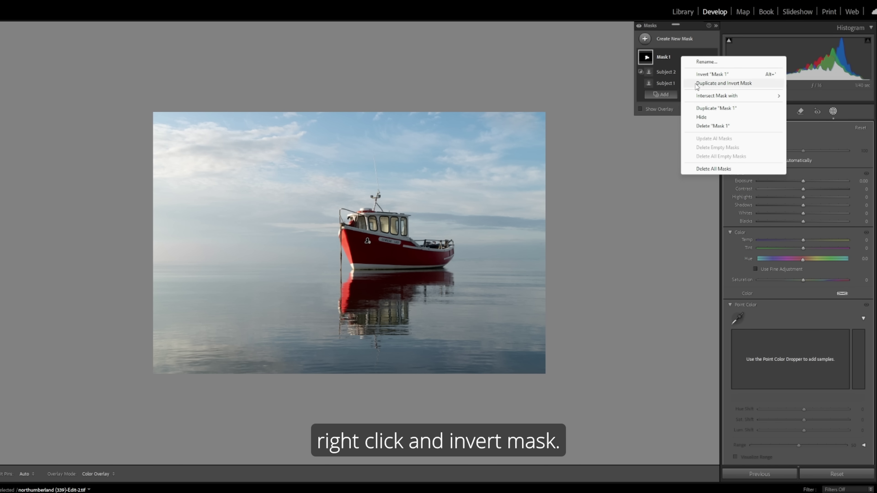
pyautogui.click(704, 75)
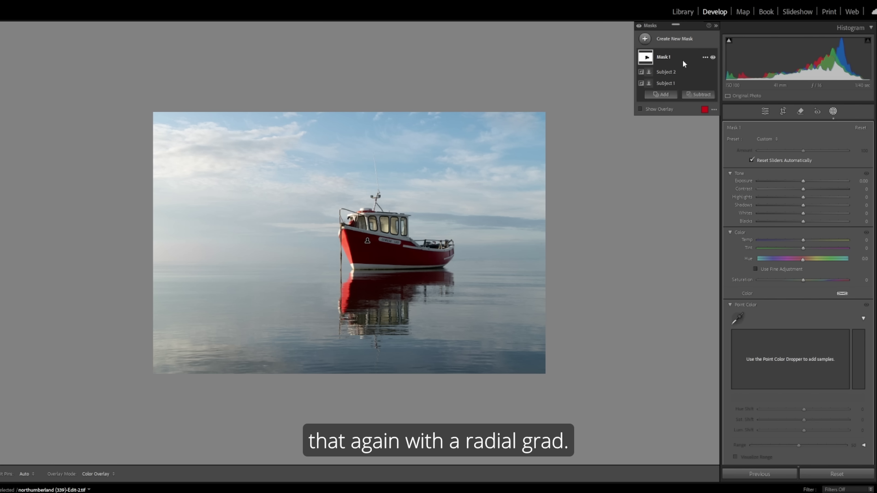
# Intersect Mask 1 with a radial gradient drawn as a wide oval across the horizon through the boat
pyautogui.rightClick(682, 61)
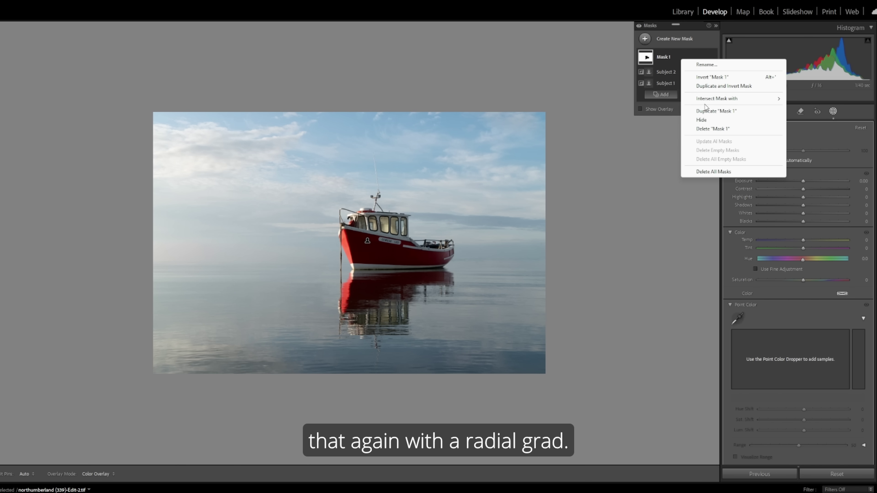
pyautogui.moveTo(706, 99)
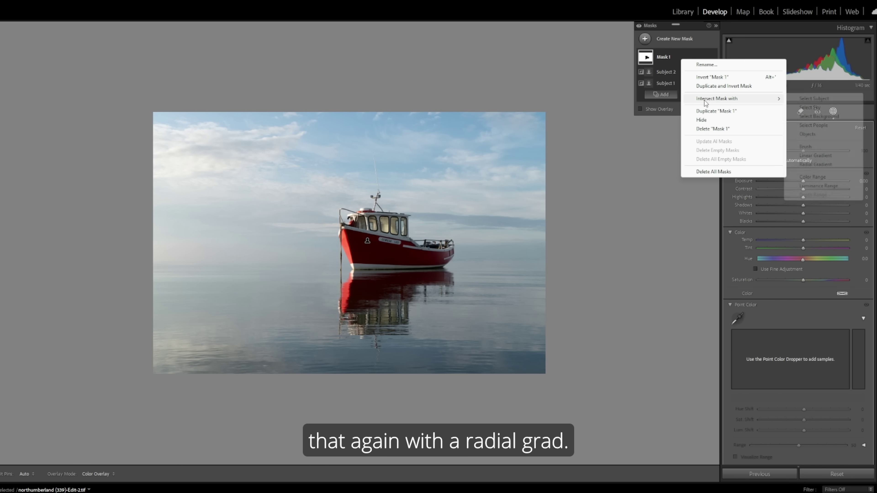
pyautogui.click(809, 166)
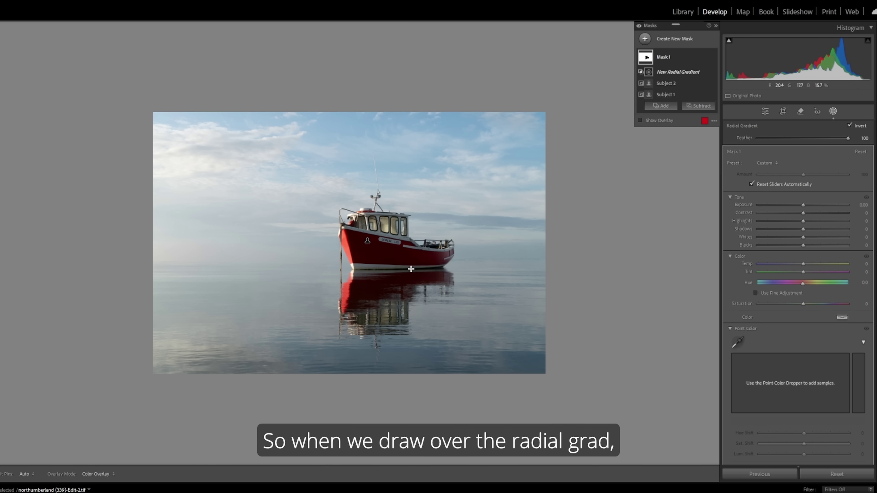
pyautogui.moveTo(328, 257); pyautogui.dragTo(605, 282)
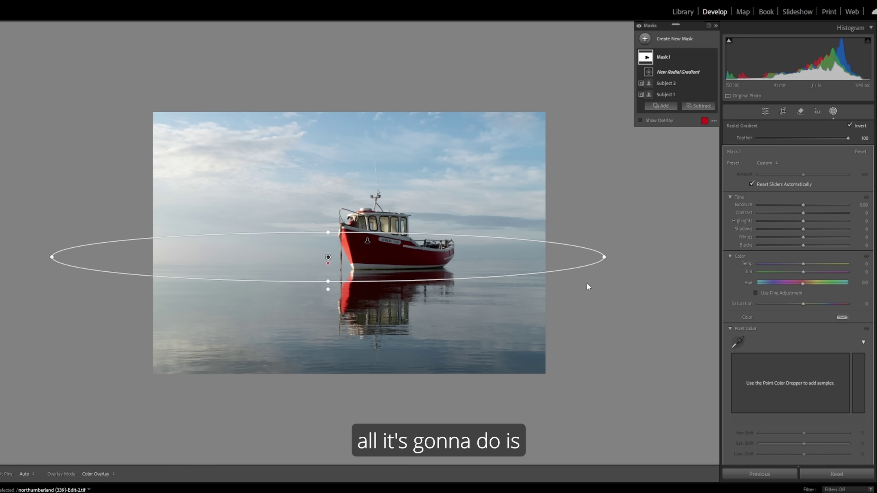
pyautogui.moveTo(328, 257)
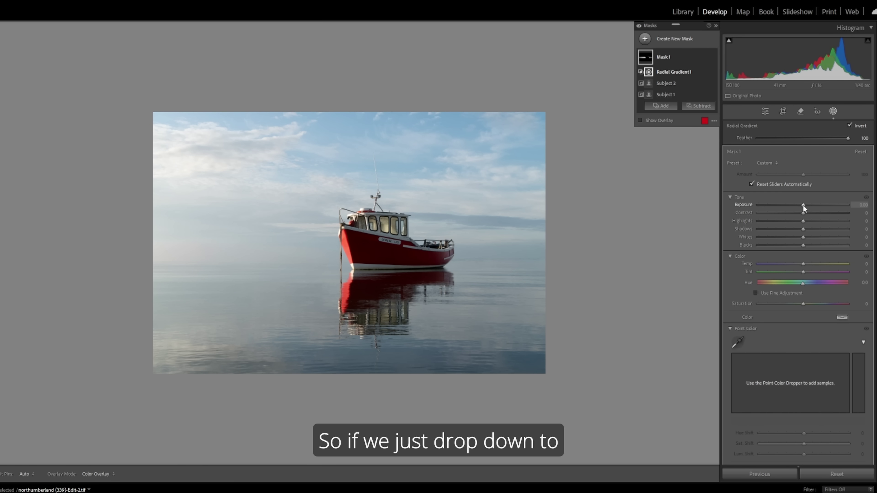
# Set the mask's Clarity to -12, Dehaze to -42 and Blacks to 66
pyautogui.scroll(-5, 790, 303)
pyautogui.scroll(-4, 788, 314)
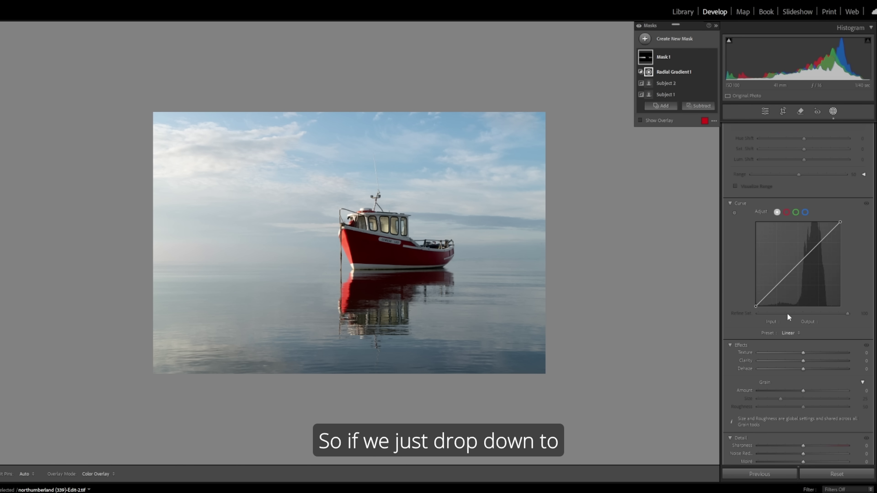
pyautogui.moveTo(803, 368); pyautogui.dragTo(785, 369)
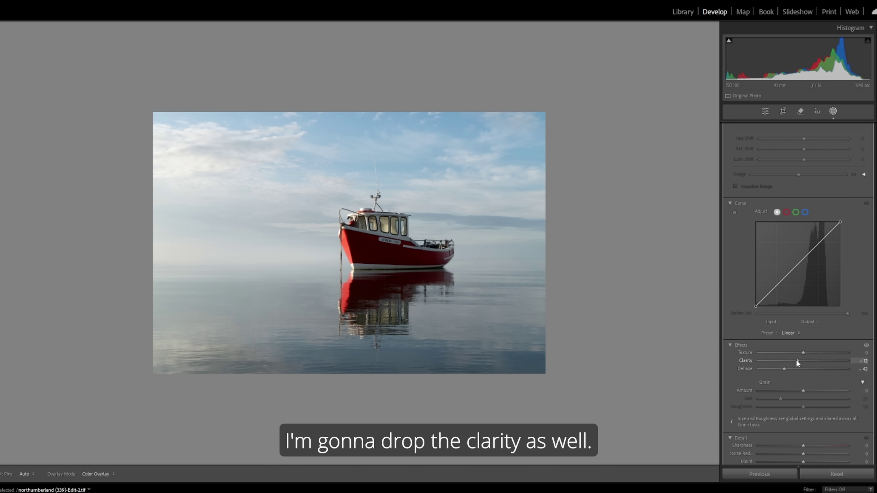
pyautogui.scroll(6, 834, 248)
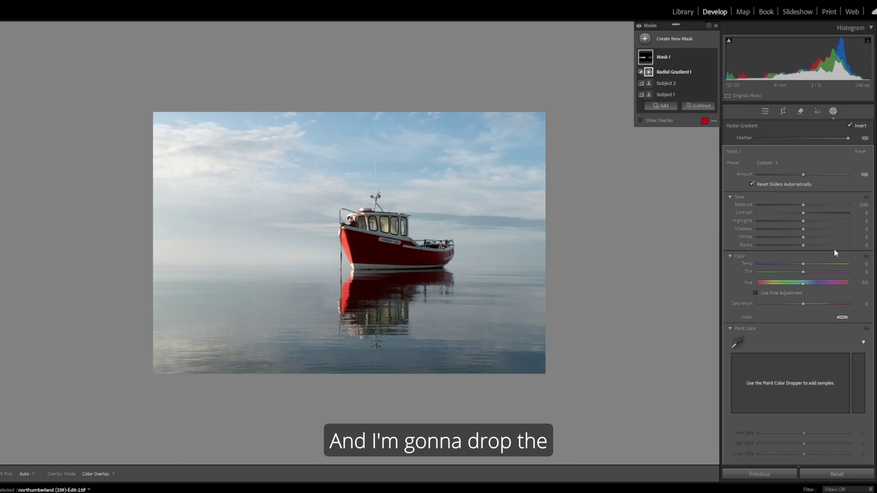
pyautogui.moveTo(805, 245); pyautogui.dragTo(833, 248)
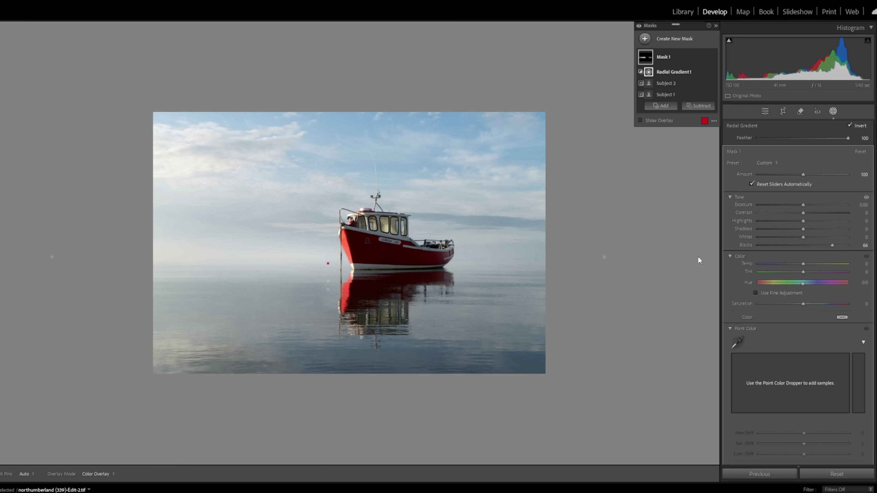
# Widen the oval gradient and shift it right to centre it behind the boat
pyautogui.moveTo(698, 257)
pyautogui.moveTo(605, 256); pyautogui.dragTo(647, 256)
pyautogui.moveTo(321, 259); pyautogui.dragTo(376, 258)
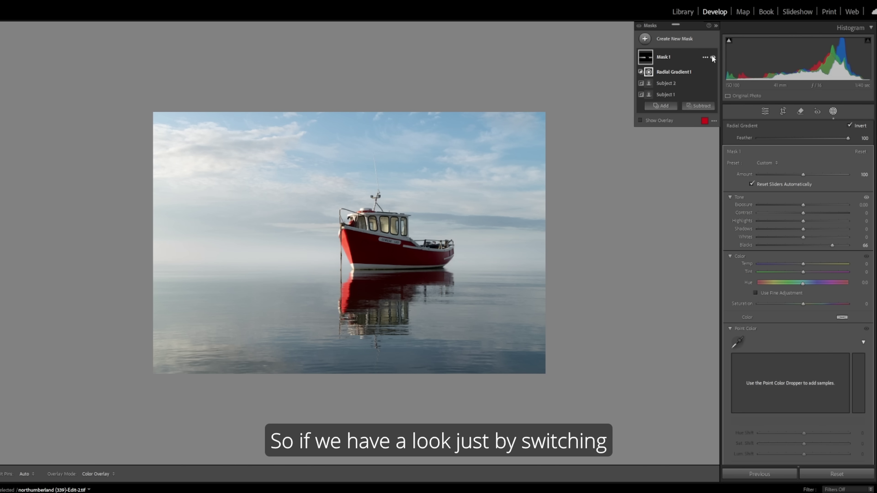
# Toggle Mask 1's visibility to compare the effect and nudge the oval's top handle to adjust its height
pyautogui.click(712, 58)
pyautogui.click(713, 58)
pyautogui.click(713, 58)
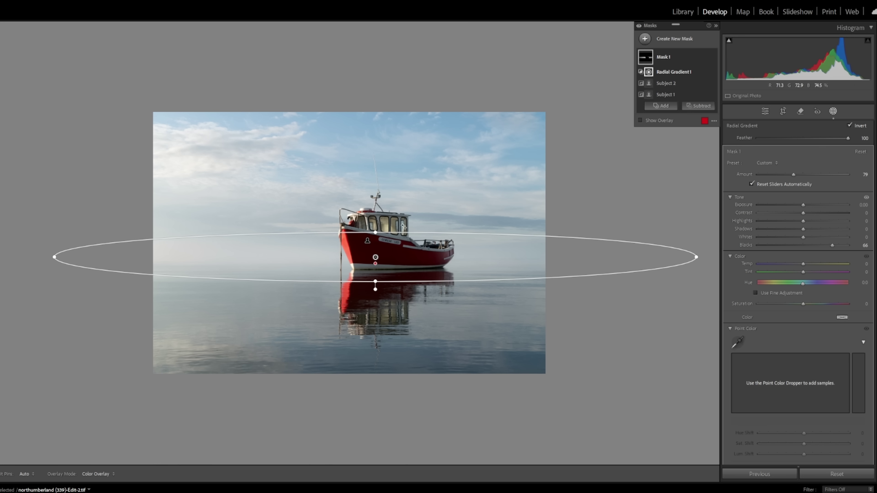
pyautogui.moveTo(375, 231); pyautogui.dragTo(375, 231)
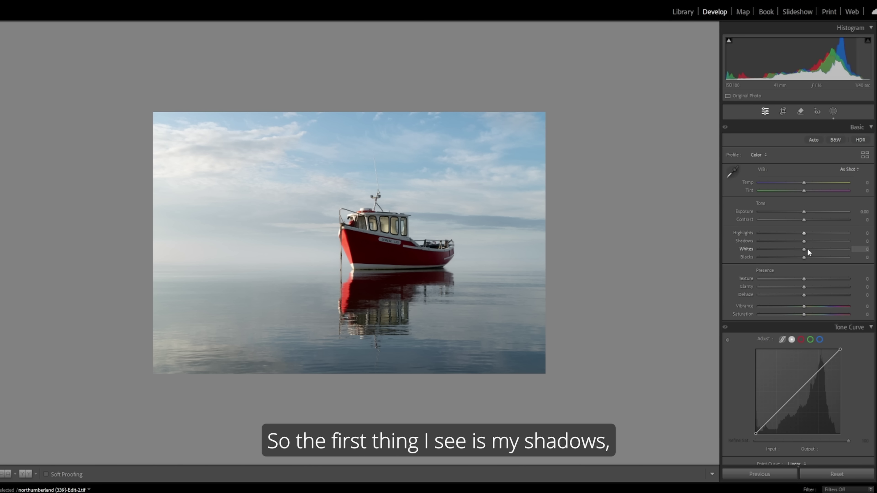
# Globally raise Shadows to +53, lower Highlights to -21 and set Dehaze to -7
pyautogui.moveTo(804, 241); pyautogui.dragTo(825, 241)
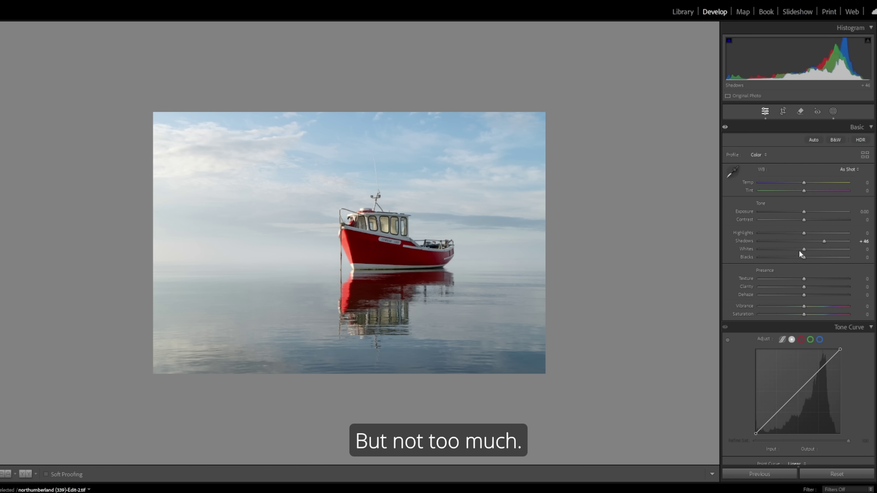
pyautogui.moveTo(804, 234); pyautogui.dragTo(815, 257)
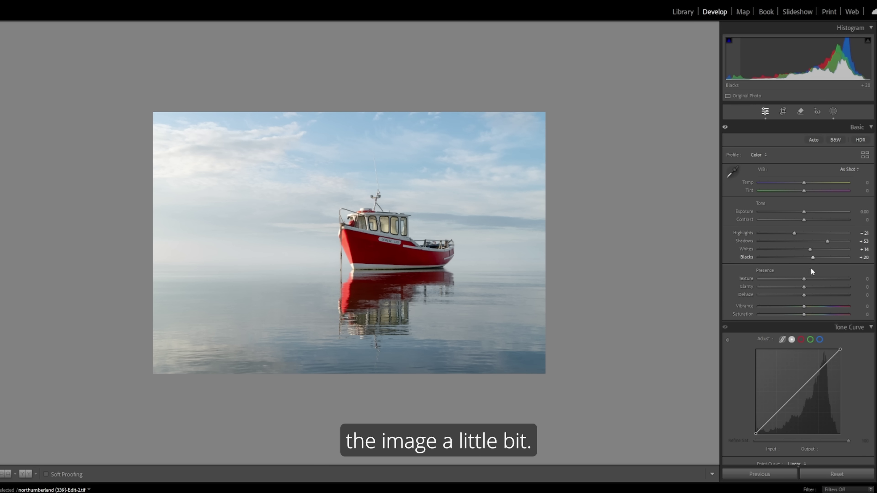
pyautogui.moveTo(804, 295); pyautogui.dragTo(811, 281)
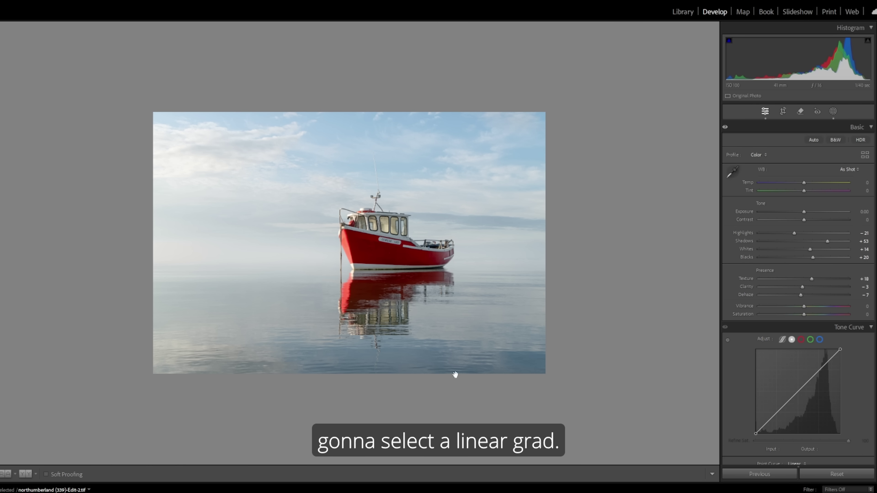
# Add a linear gradient rising from the bottom edge and lower its Exposure to -0.20
pyautogui.press('m')
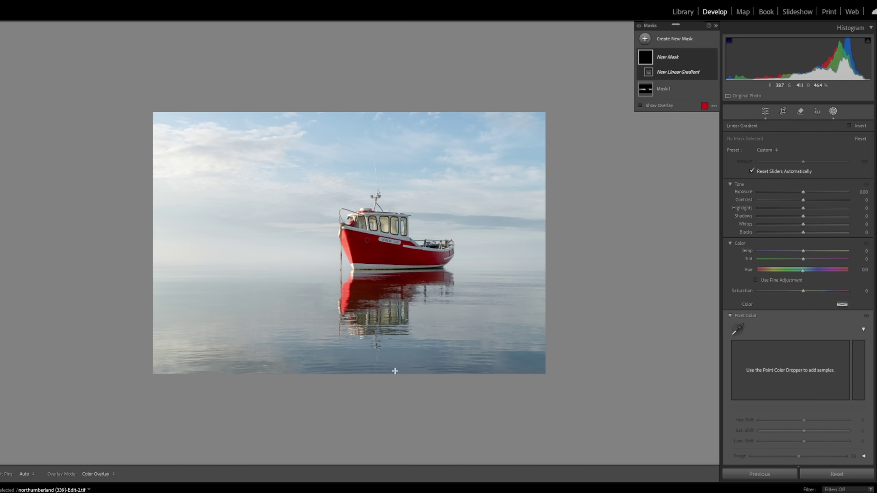
pyautogui.moveTo(410, 369); pyautogui.dragTo(402, 304)
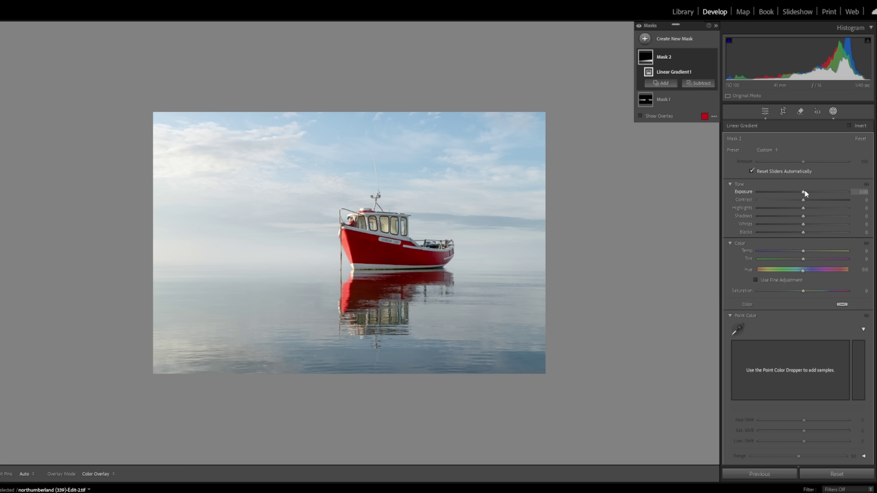
pyautogui.moveTo(805, 191); pyautogui.dragTo(801, 191)
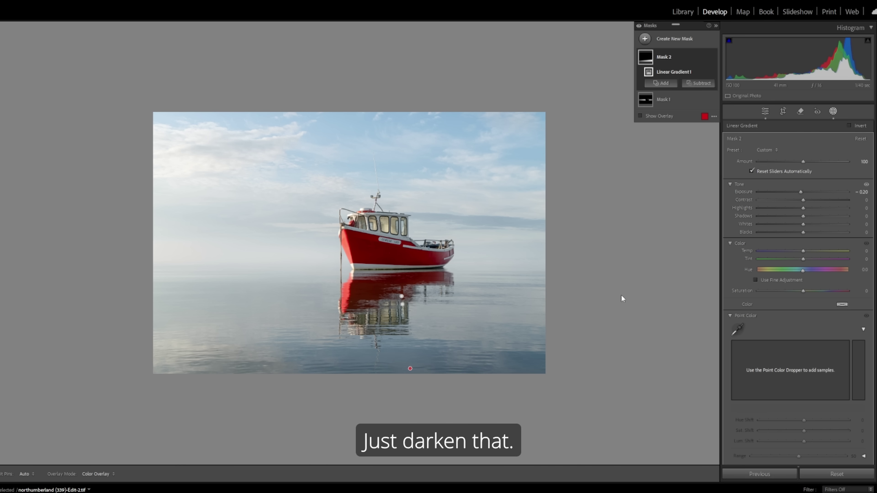
# Drag a linear gradient down from the top over the sky and set its Exposure to -0.34
pyautogui.press('m')
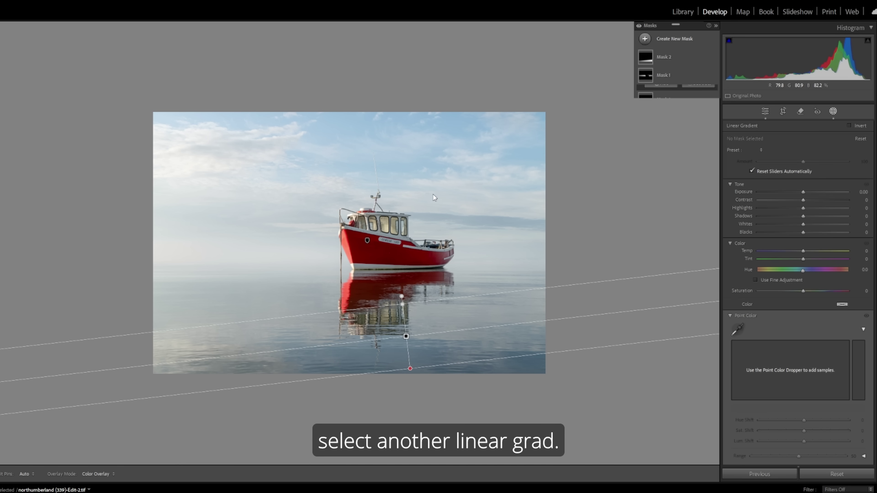
pyautogui.moveTo(433, 190); pyautogui.dragTo(427, 246)
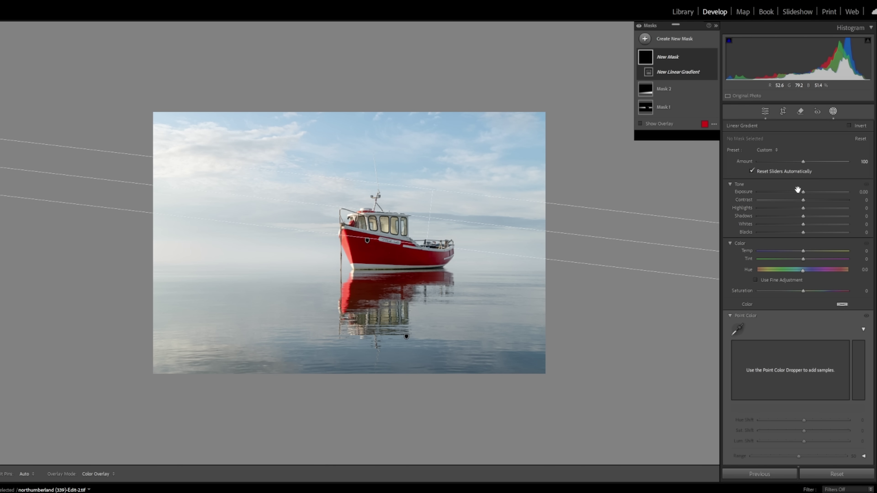
pyautogui.moveTo(804, 192); pyautogui.dragTo(800, 194)
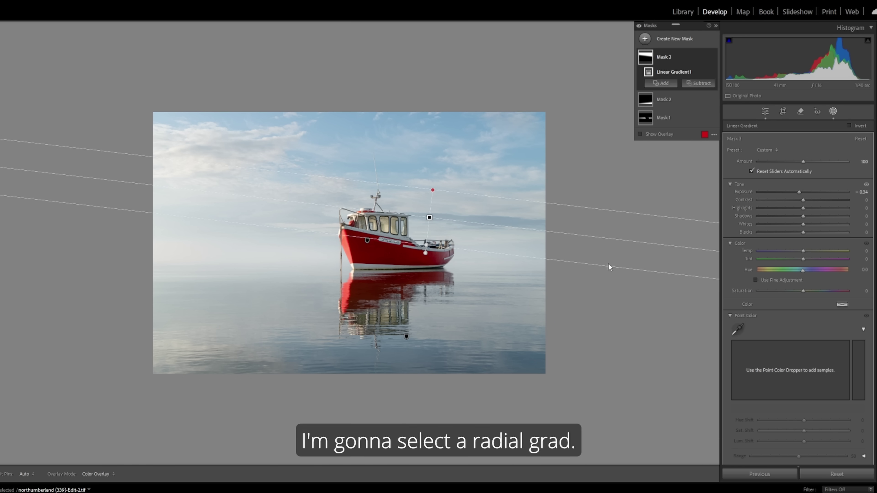
# Draw a radial gradient over the right side of the photo and set its Exposure to -0.20
pyautogui.click(609, 267)
pyautogui.hotkey('shift', 'm')
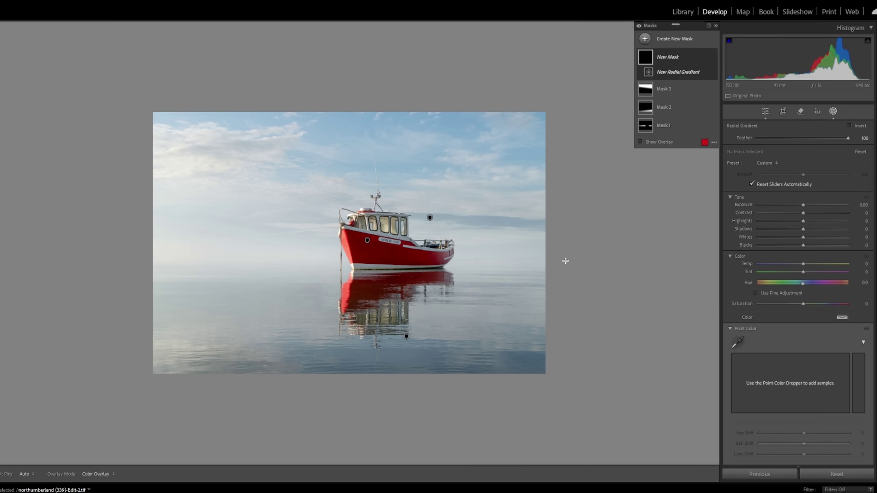
pyautogui.moveTo(561, 261); pyautogui.dragTo(668, 391)
pyautogui.moveTo(803, 205); pyautogui.dragTo(800, 206)
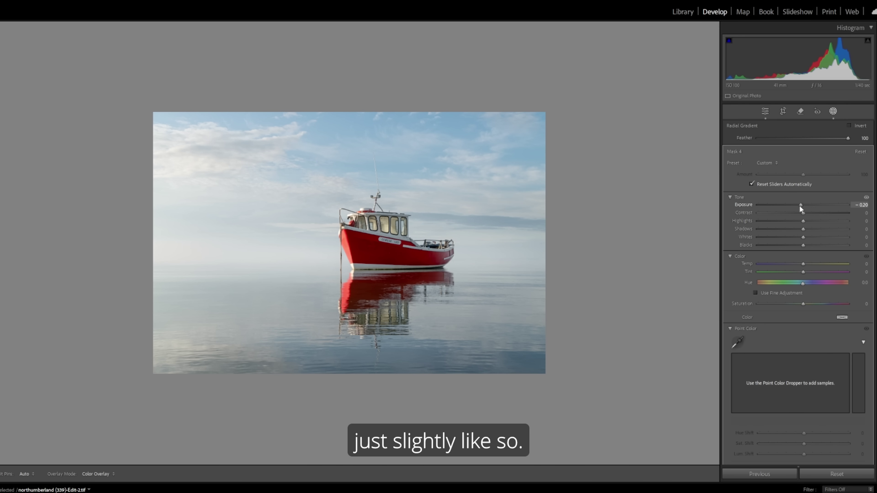
pyautogui.moveTo(800, 206); pyautogui.dragTo(799, 206)
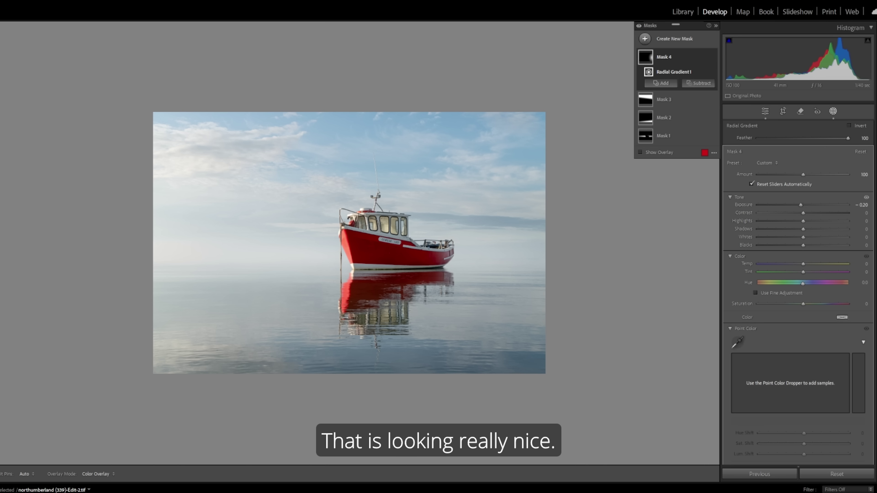
pyautogui.scroll(-4, 798, 287)
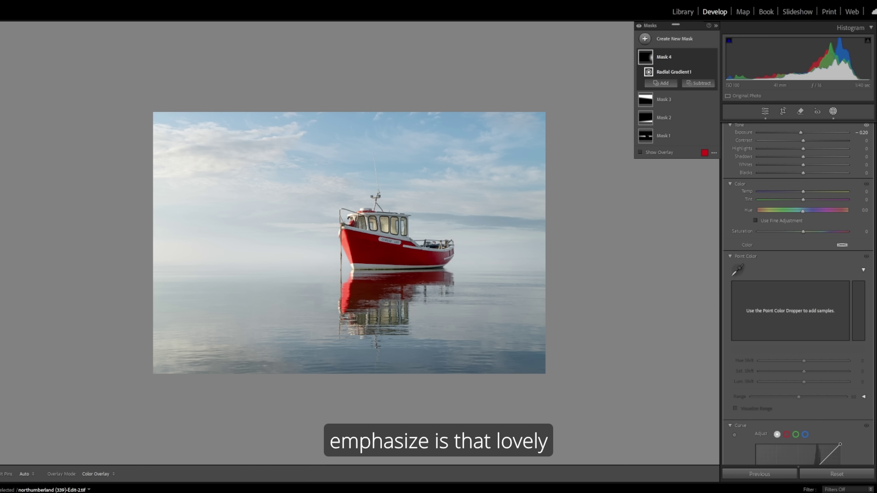
# In the HSL Color Mixer, raise Orange saturation to +62 and lower Blue saturation
pyautogui.scroll(-3, 798, 294)
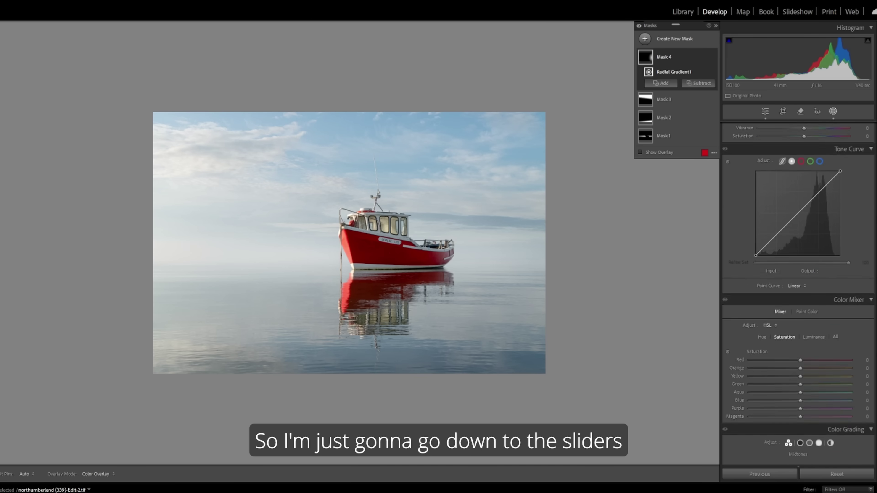
pyautogui.scroll(-4, 875, 279)
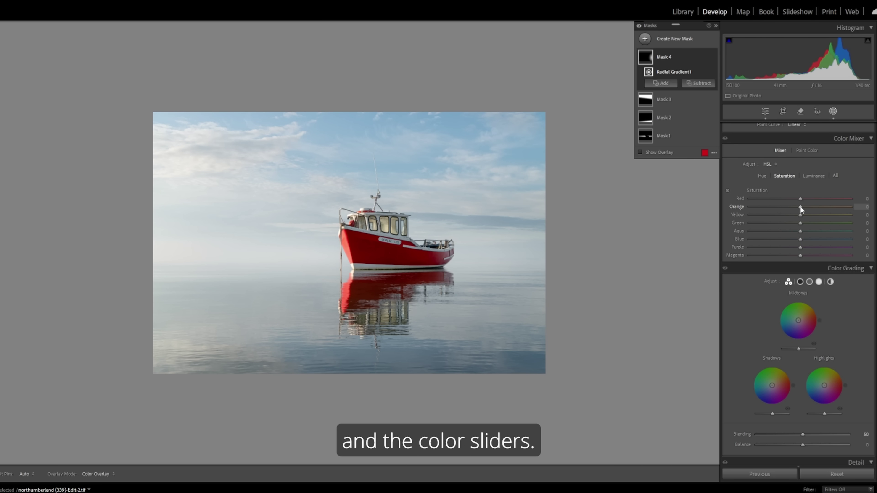
pyautogui.moveTo(801, 207); pyautogui.dragTo(840, 205)
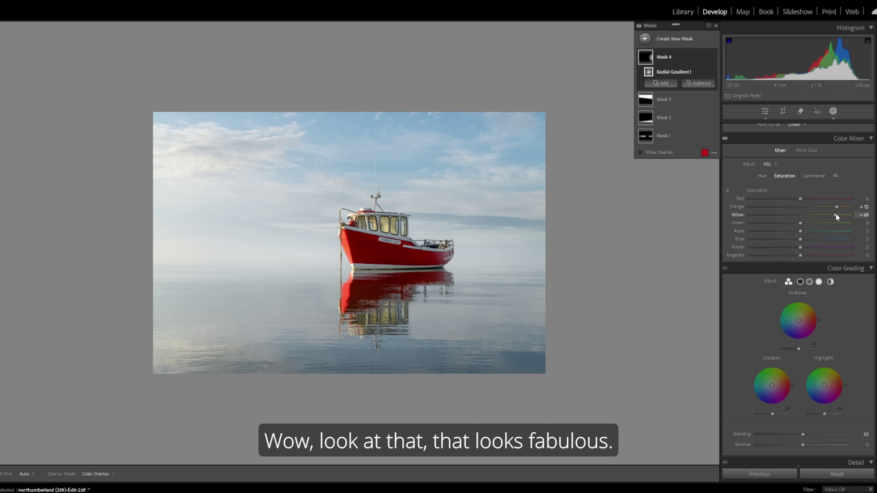
pyautogui.moveTo(836, 207); pyautogui.dragTo(832, 207)
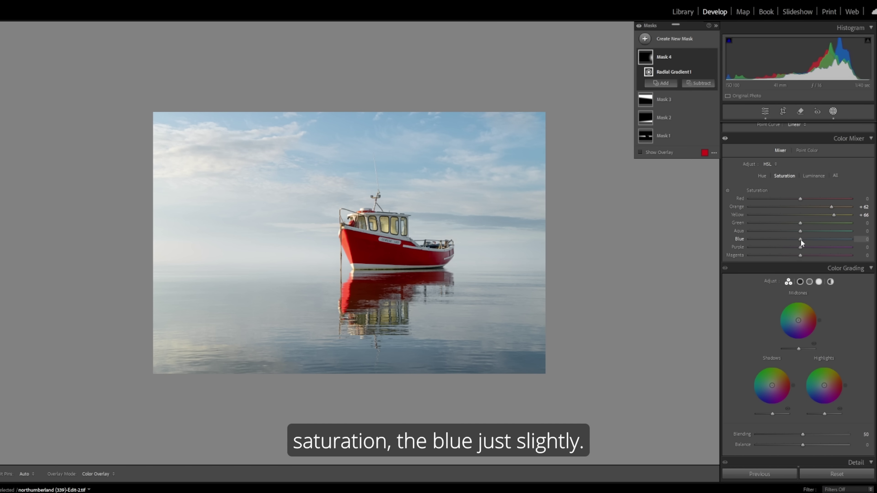
pyautogui.moveTo(799, 241); pyautogui.dragTo(796, 240)
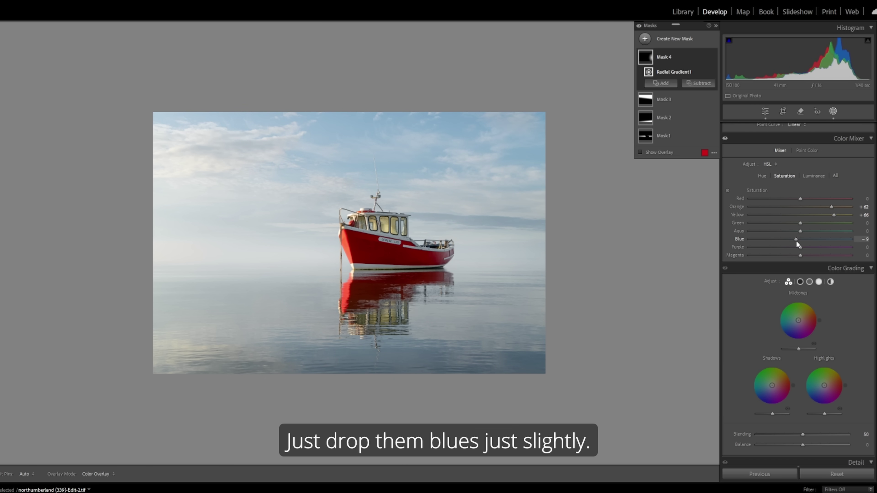
# Darken Blue luminance, then lower Blue saturation further to -21
pyautogui.click(812, 175)
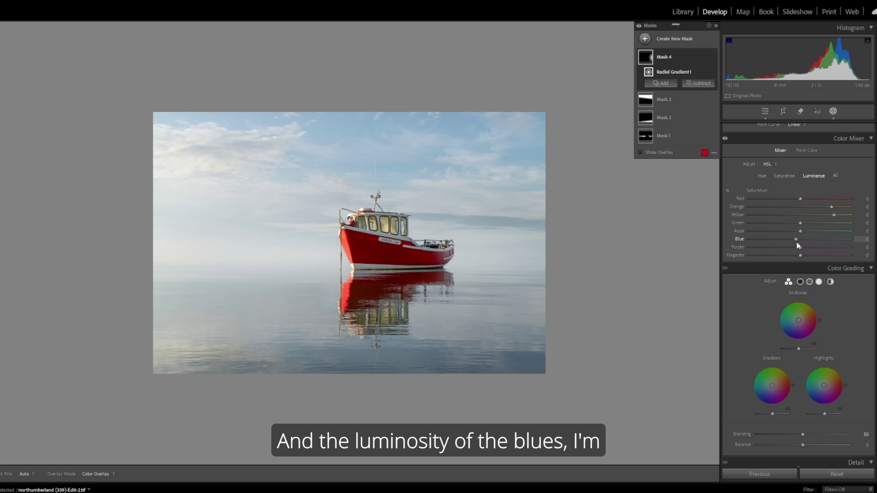
pyautogui.moveTo(799, 240); pyautogui.dragTo(782, 245)
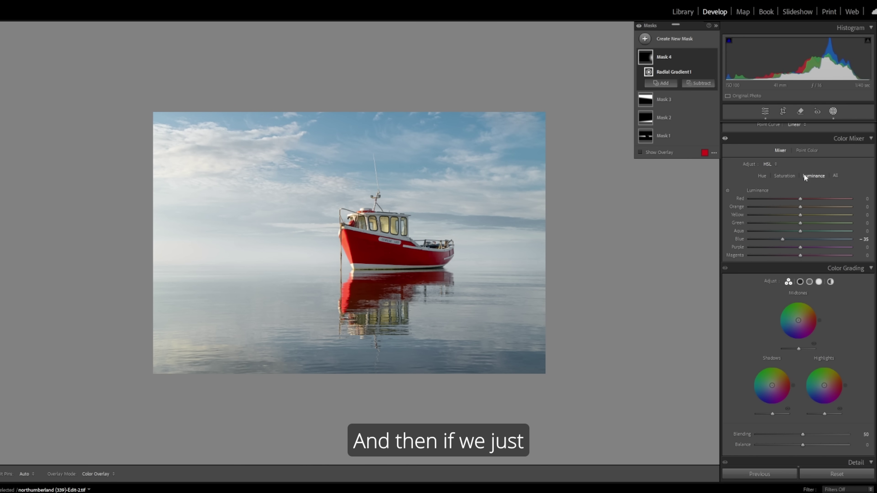
pyautogui.click(786, 176)
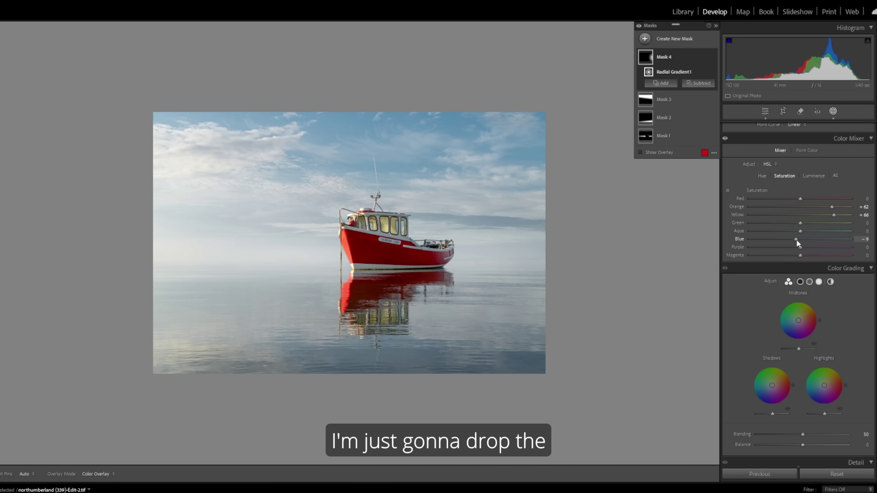
pyautogui.moveTo(797, 240); pyautogui.dragTo(793, 240)
pyautogui.moveTo(680, 250)
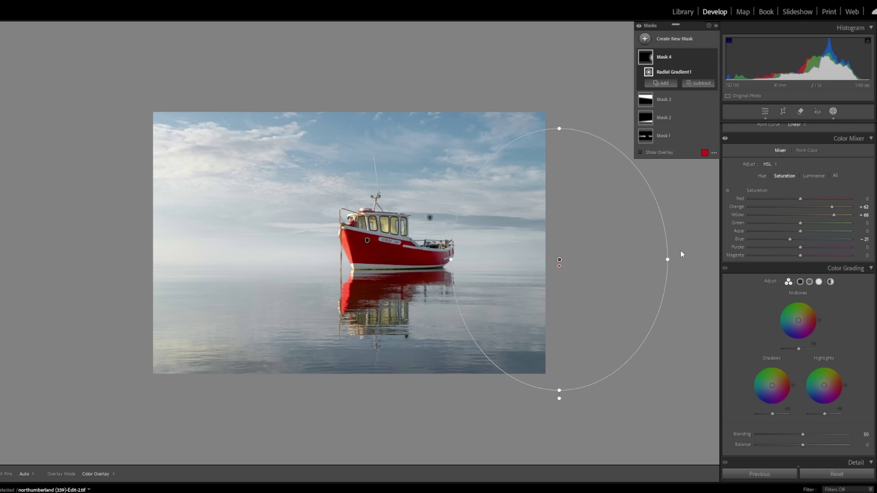
pyautogui.click(833, 111)
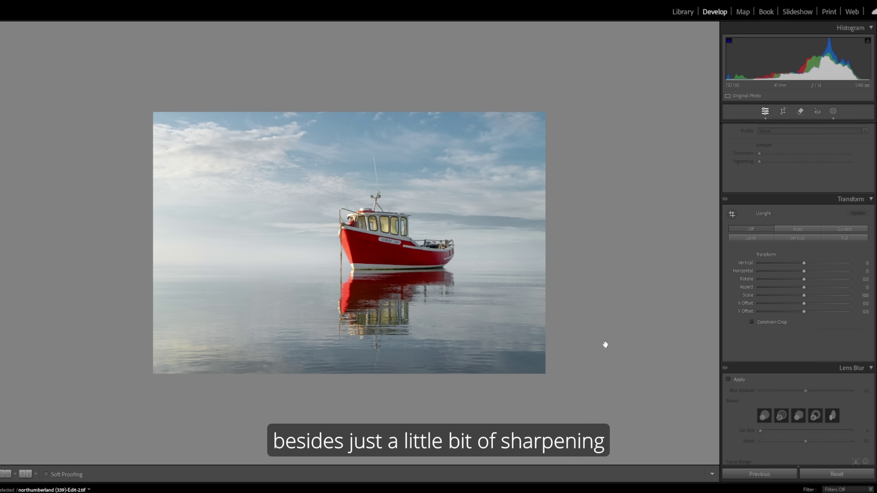
# Raise the sharpening Amount slightly, to about 10, in the Detail panel
pyautogui.scroll(-10, 769, 286)
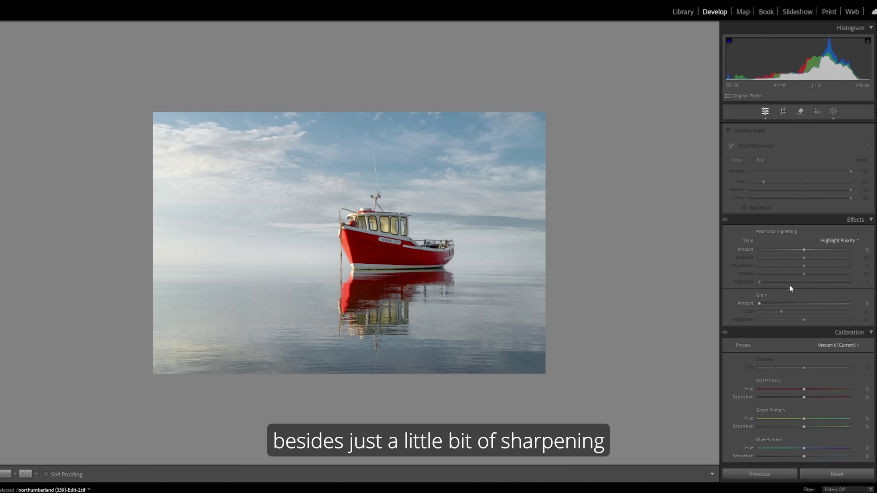
pyautogui.scroll(10, 789, 285)
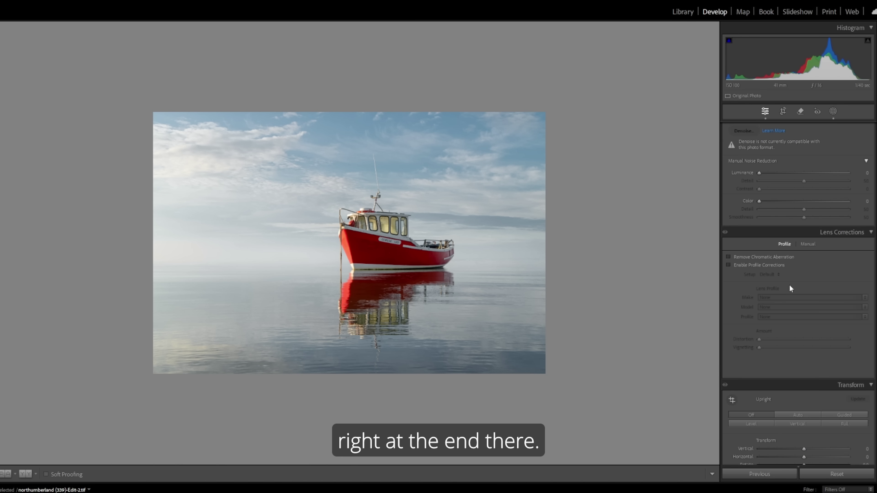
pyautogui.scroll(8, 789, 286)
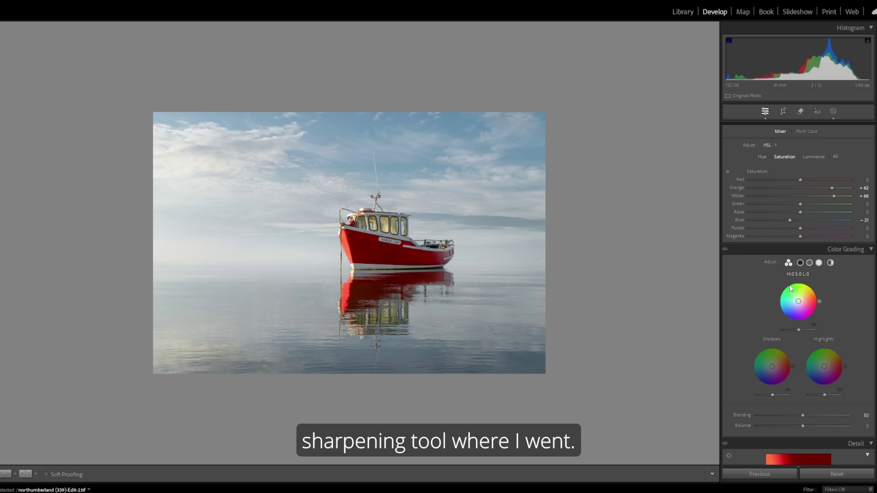
pyautogui.scroll(-5, 790, 286)
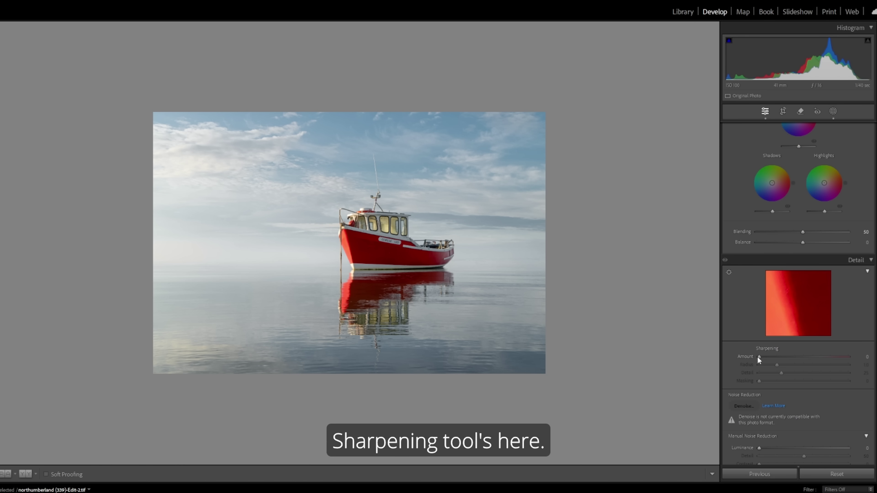
pyautogui.moveTo(762, 357); pyautogui.dragTo(765, 357)
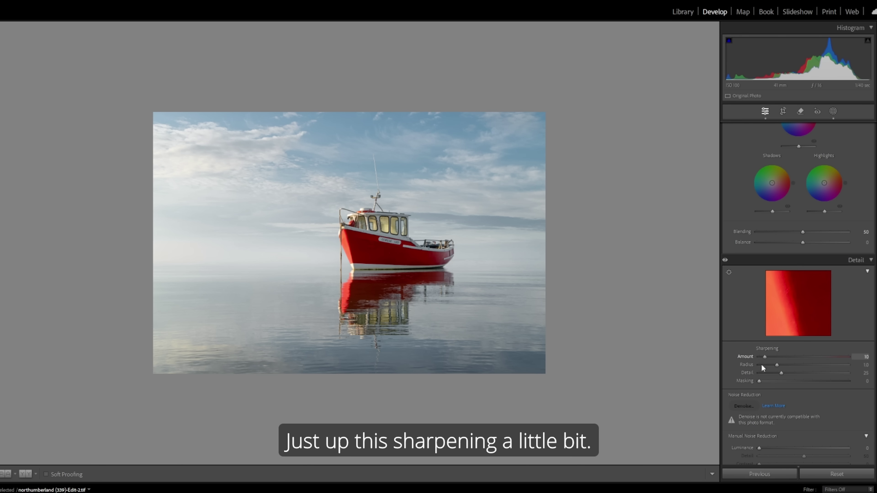
# Set sharpening Masking 89, Detail 100, Radius 0.5 and Amount 46, then export as JPEG
pyautogui.press('alt')
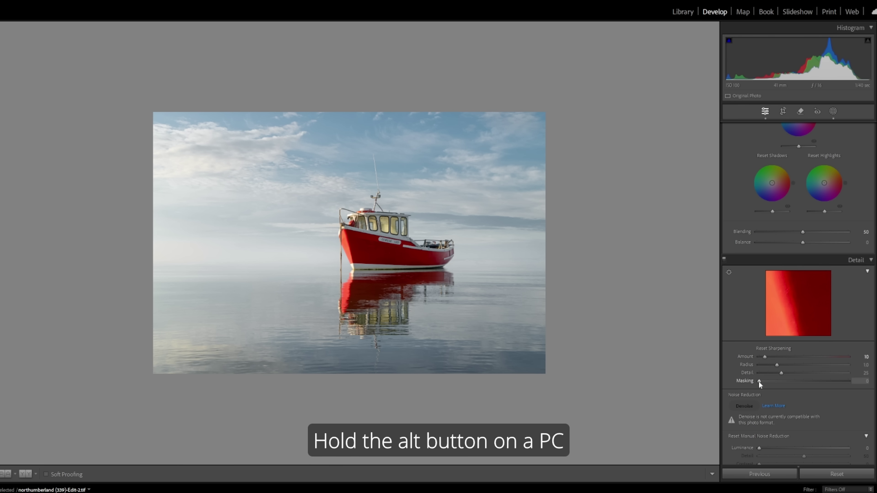
pyautogui.moveTo(759, 382); pyautogui.dragTo(837, 384)
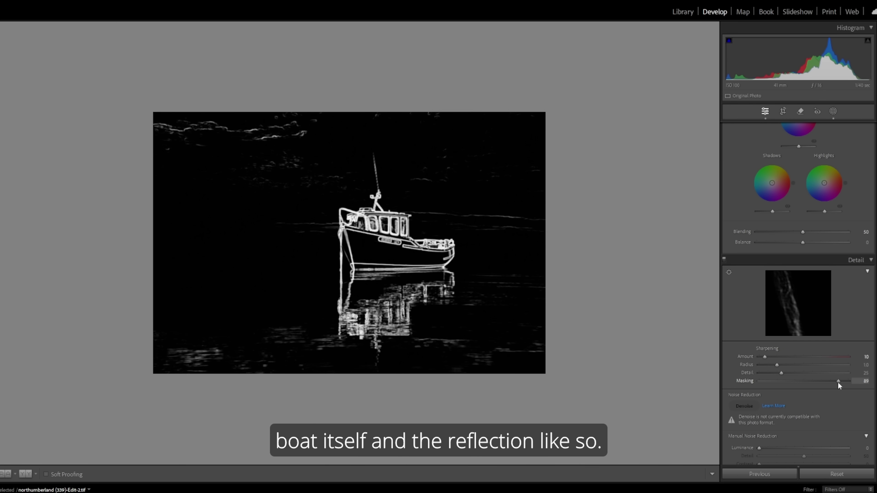
pyautogui.moveTo(838, 383); pyautogui.dragTo(838, 382)
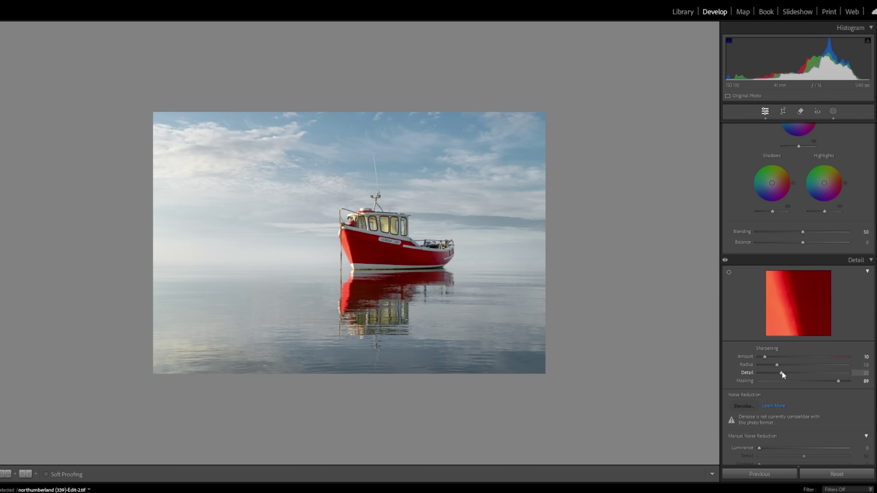
pyautogui.moveTo(782, 373); pyautogui.dragTo(876, 375)
pyautogui.moveTo(776, 365)
pyautogui.mouseDown()
pyautogui.moveTo(753, 359)
pyautogui.moveTo(786, 357)
pyautogui.mouseUp()
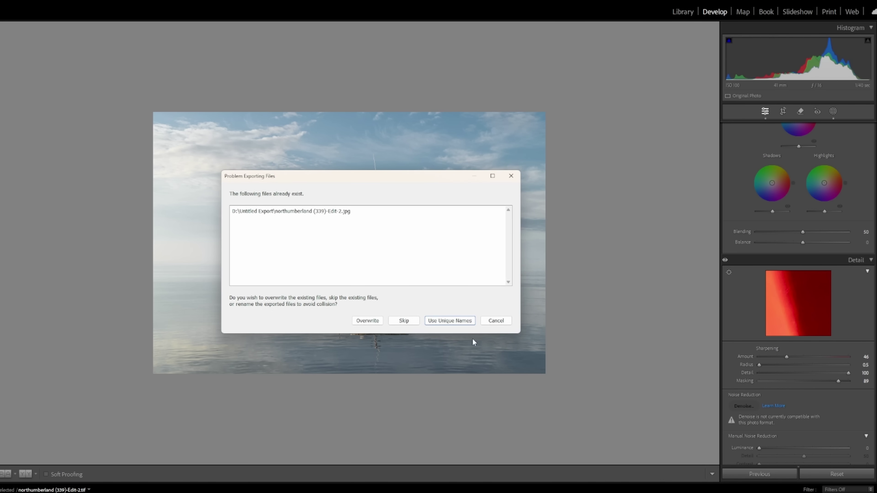
pyautogui.click(450, 323)
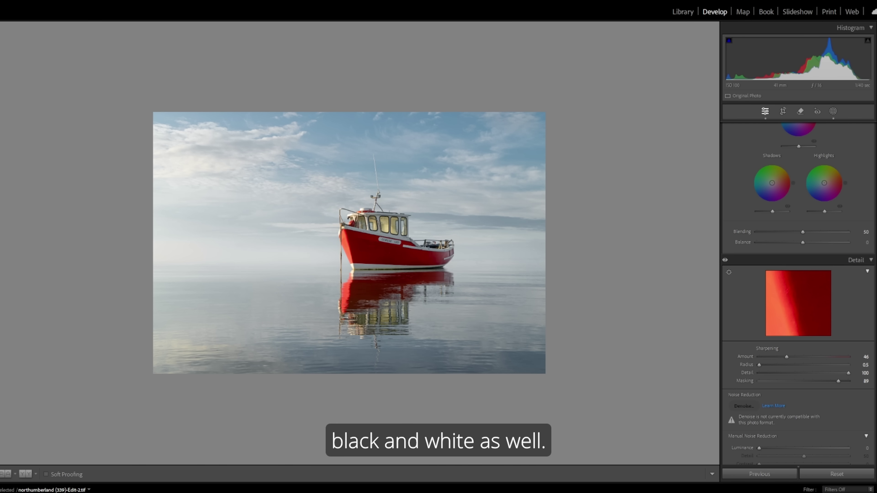
# Convert the photo to black and white with the B&W Mix at Blue -78 and Red +19
pyautogui.scroll(15, 798, 291)
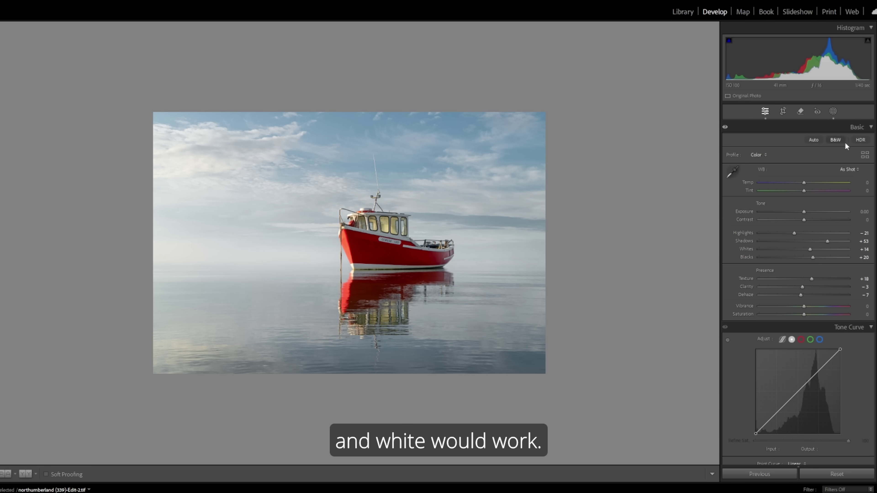
pyautogui.click(835, 140)
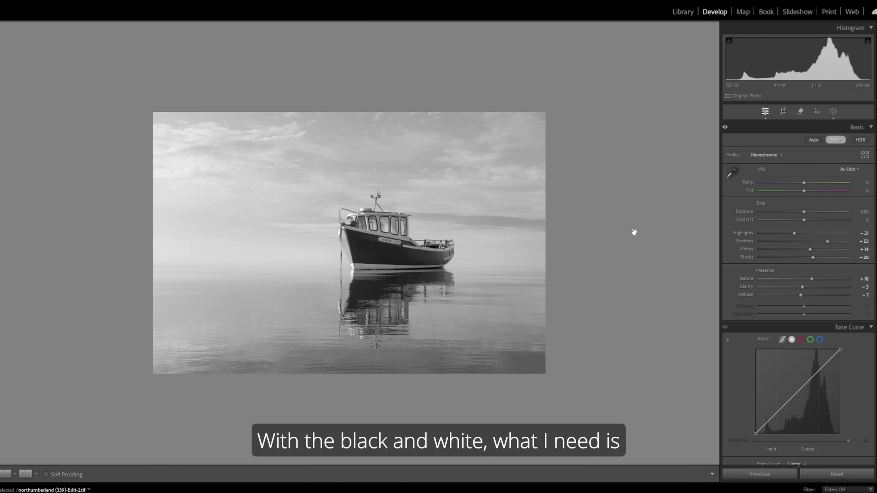
pyautogui.scroll(-2, 876, 166)
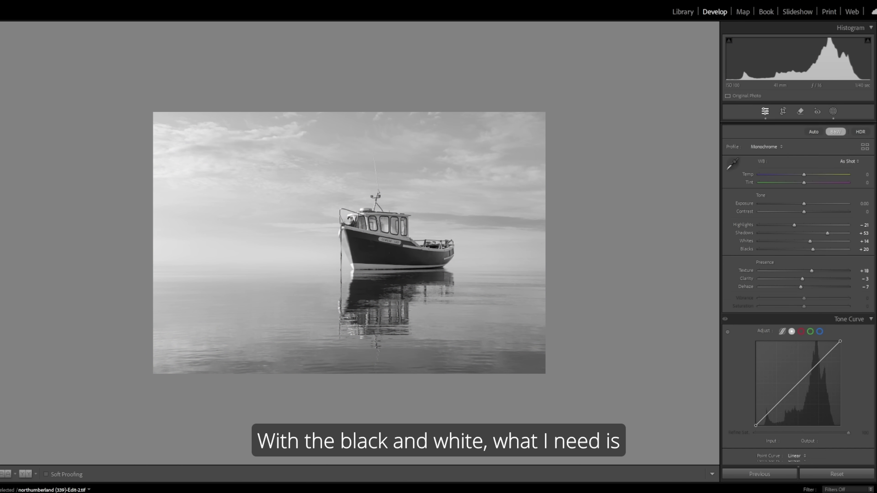
pyautogui.scroll(-10, 876, 166)
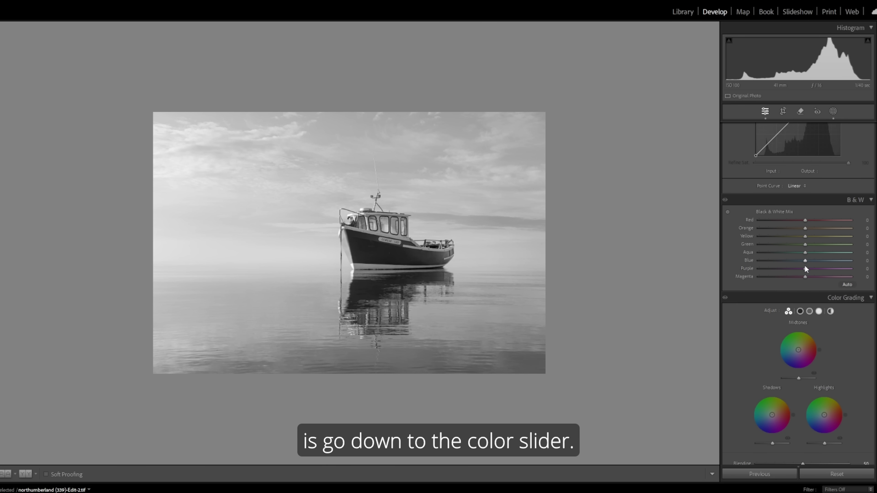
pyautogui.moveTo(805, 261); pyautogui.dragTo(774, 270)
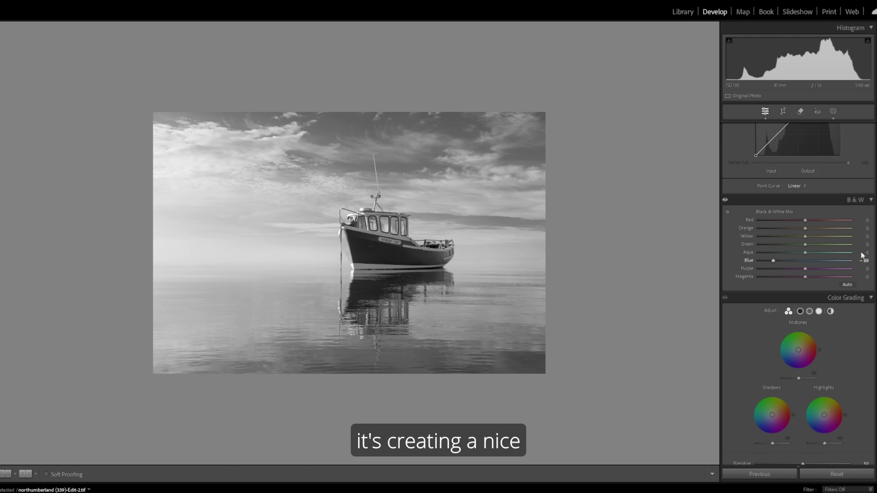
pyautogui.scroll(7, 798, 294)
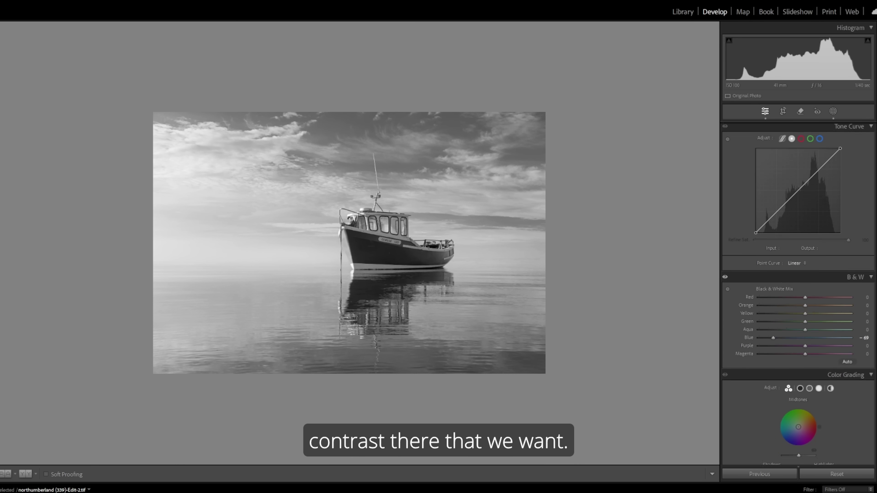
pyautogui.scroll(-7, 771, 273)
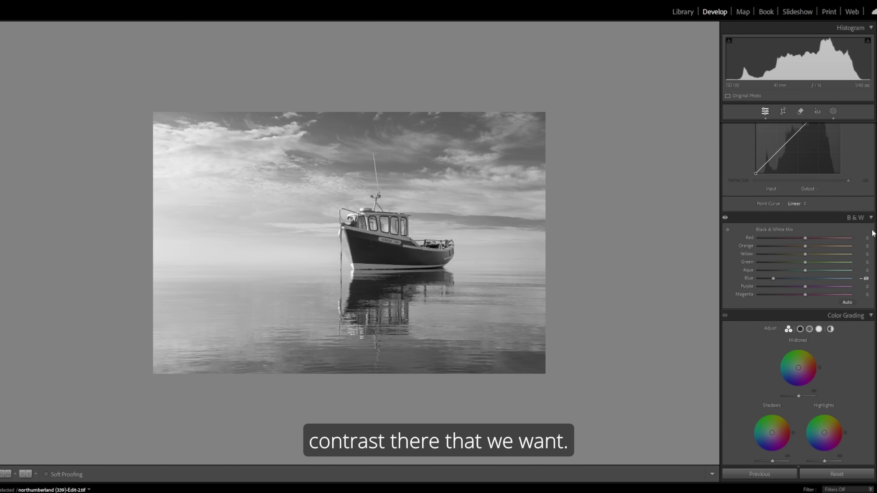
pyautogui.moveTo(772, 274); pyautogui.dragTo(769, 276)
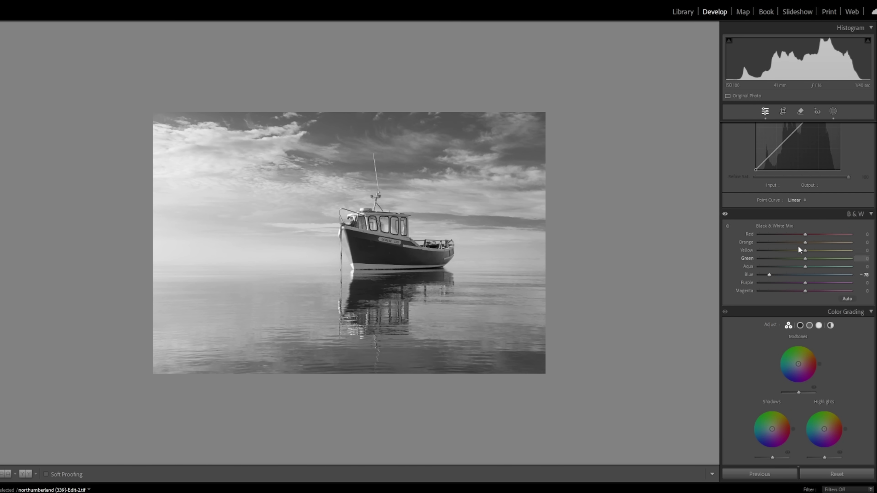
pyautogui.moveTo(806, 235); pyautogui.dragTo(814, 233)
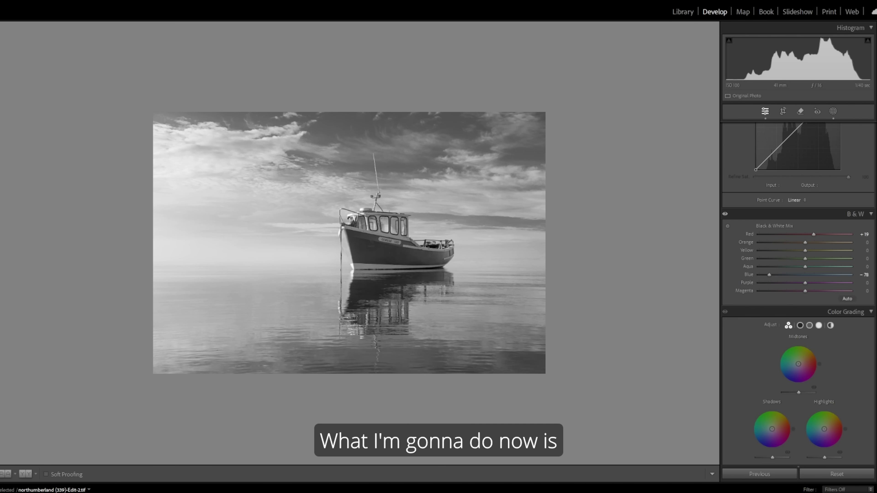
# Set Whites to +50 and Blacks to -24 in the Basic panel
pyautogui.scroll(8, 817, 241)
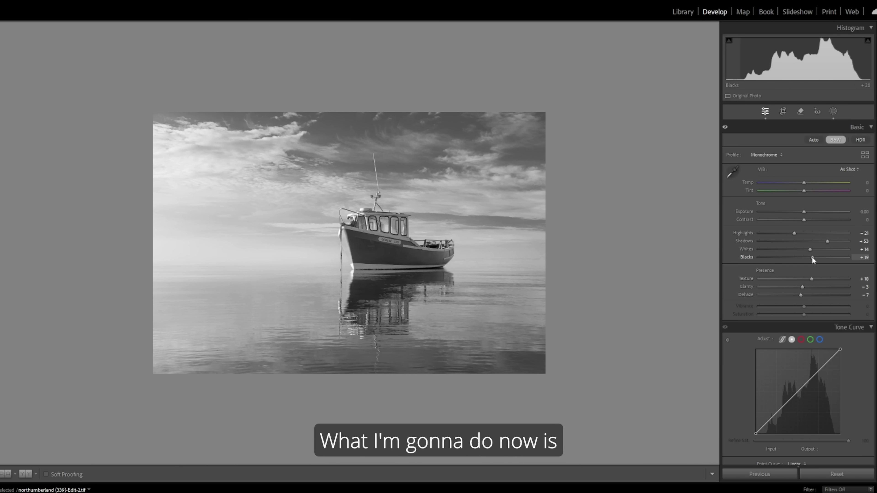
pyautogui.moveTo(811, 257); pyautogui.dragTo(780, 259)
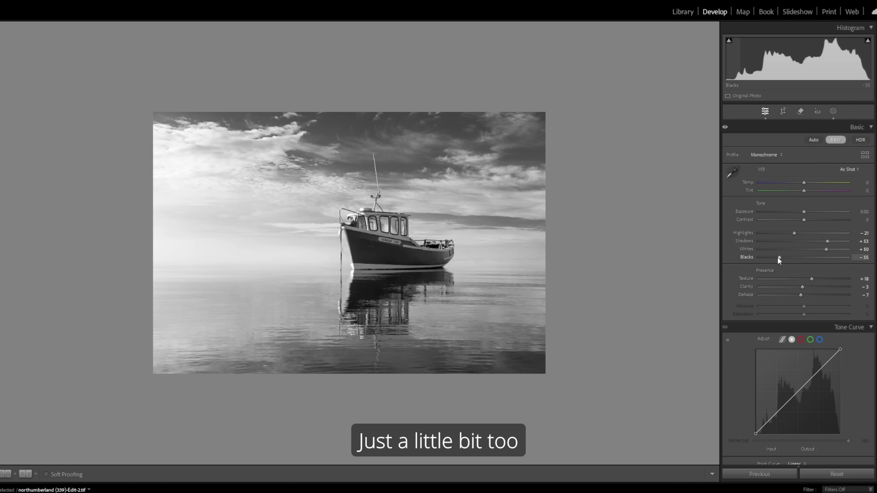
pyautogui.moveTo(778, 258); pyautogui.dragTo(791, 257)
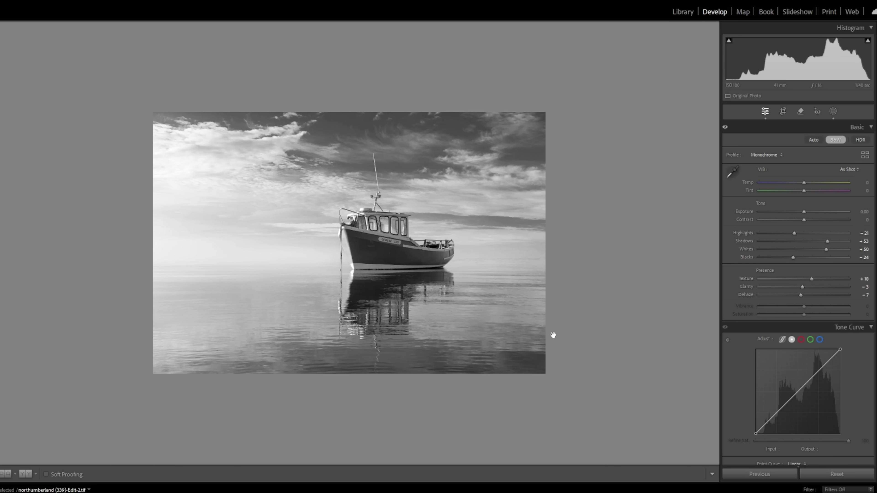
# Draw an inverted radial gradient around the boat with Exposure -0.38 to darken the edges
pyautogui.hotkey('shift', 'm')
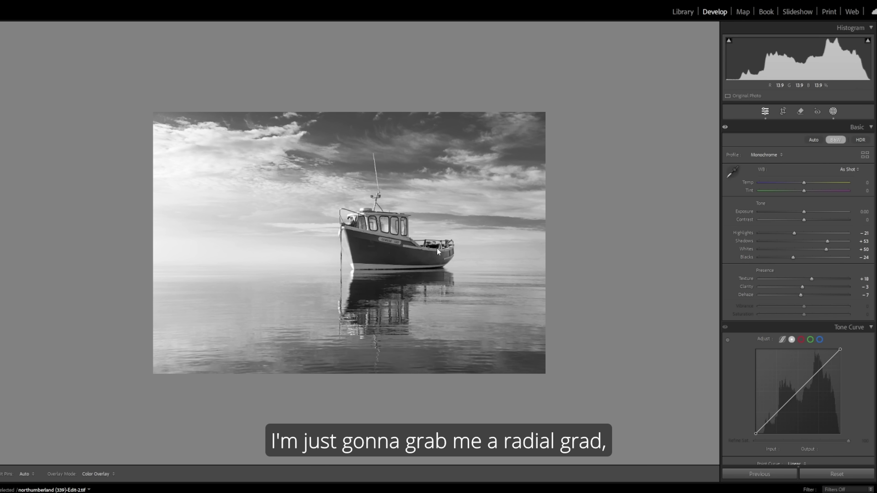
pyautogui.moveTo(362, 251); pyautogui.dragTo(509, 349)
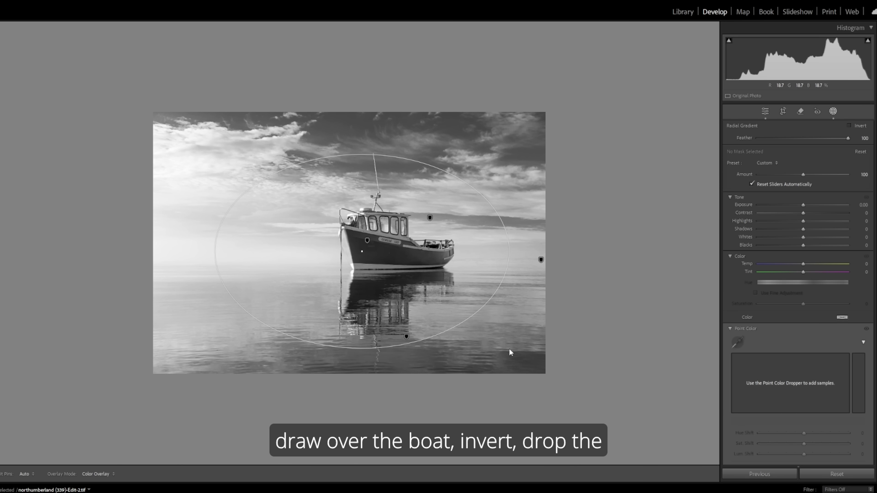
pyautogui.click(850, 125)
pyautogui.moveTo(805, 204); pyautogui.dragTo(799, 207)
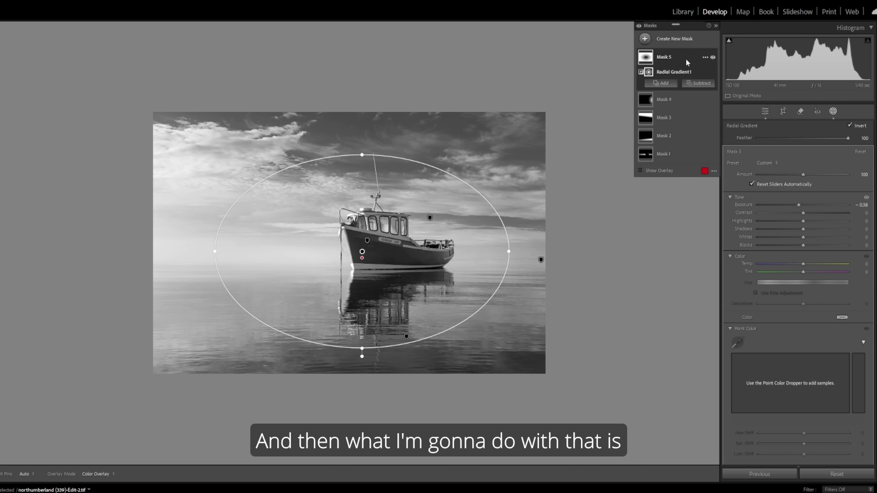
# Duplicate and invert Mask 5, brightening the boat area with Exposure +0.31
pyautogui.rightClick(679, 57)
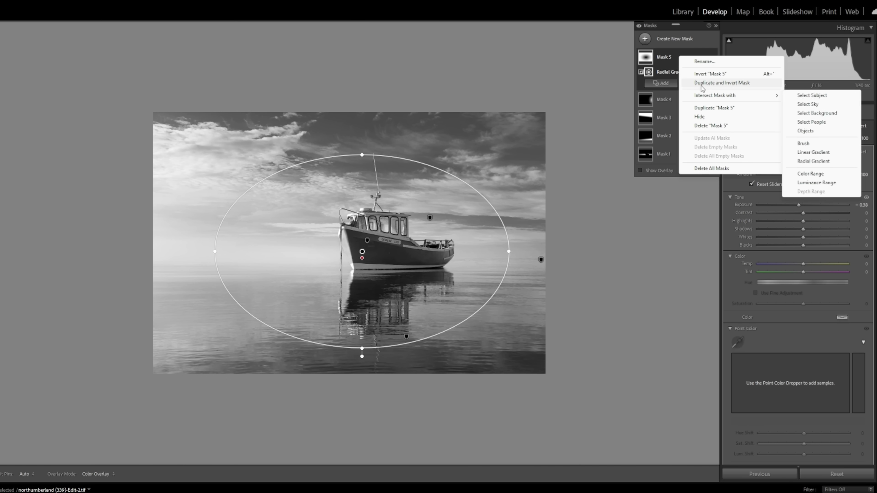
pyautogui.click(708, 83)
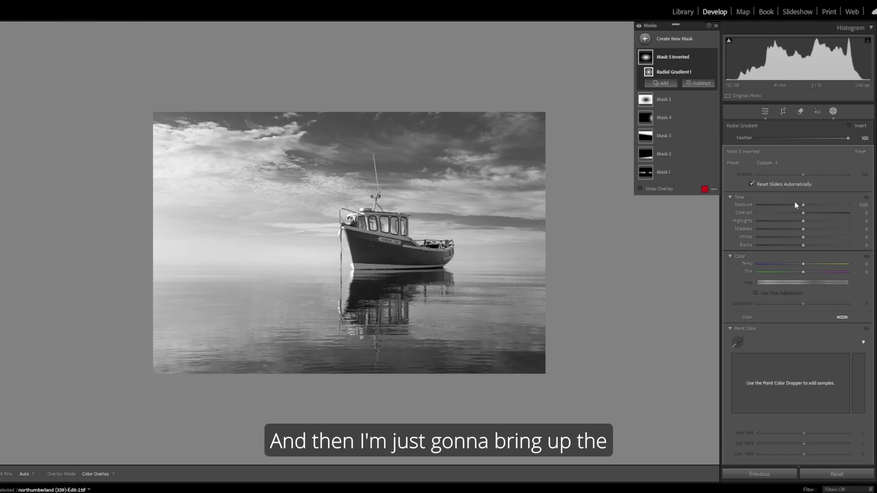
pyautogui.moveTo(804, 205); pyautogui.dragTo(807, 203)
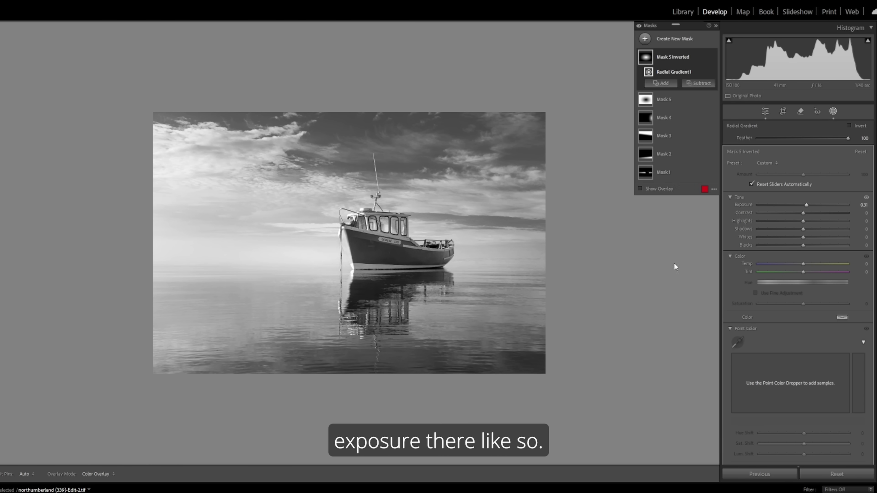